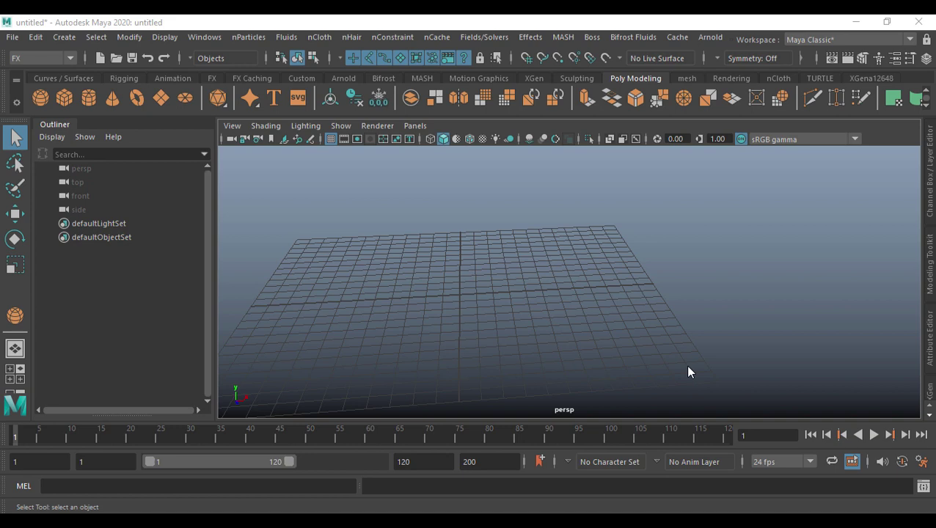
Step: Draw a polygon cube, pCube1, onto the grid
left_click_drag(688, 367, 577, 328, "alt")
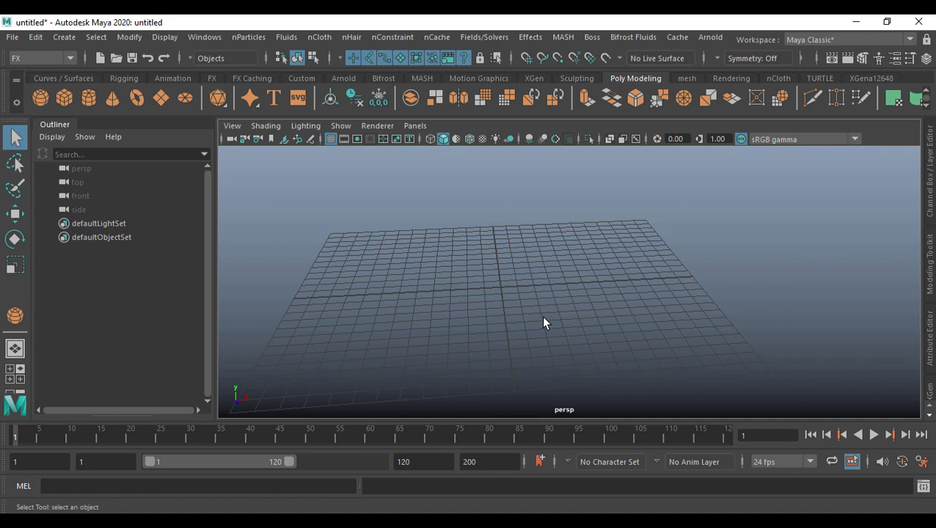
left_click(64, 97)
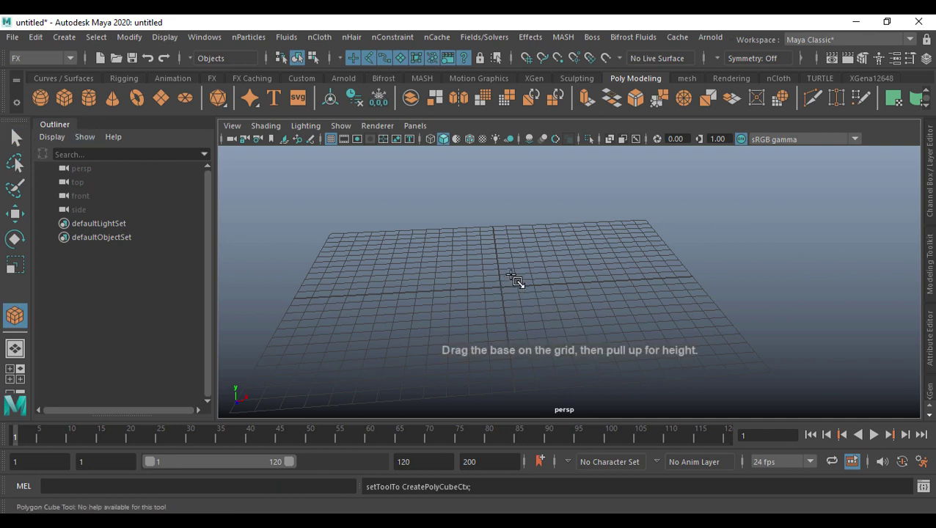
left_click_drag(518, 282, 595, 312)
Step: Scale the cube narrower and shift it slightly along X
key("r")
left_click_drag(636, 289, 660, 293)
key("w")
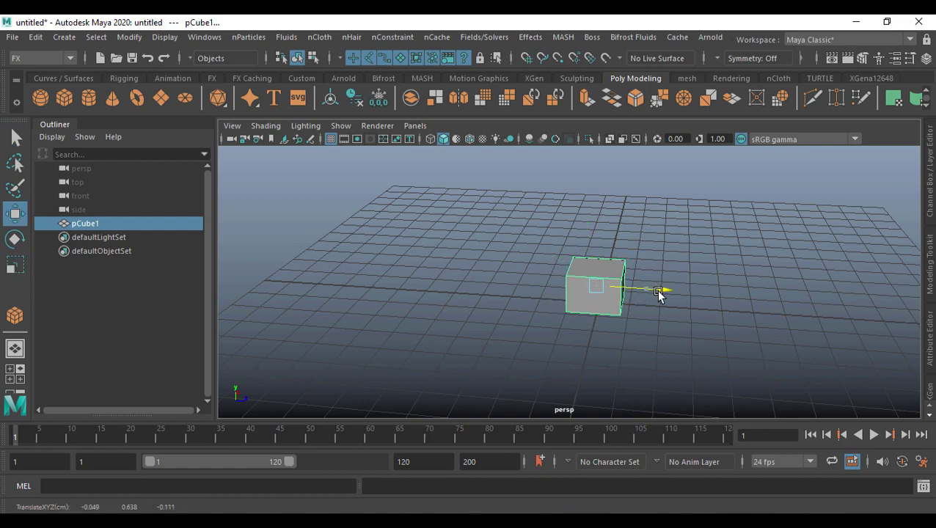
left_click_drag(732, 296, 612, 308, "alt")
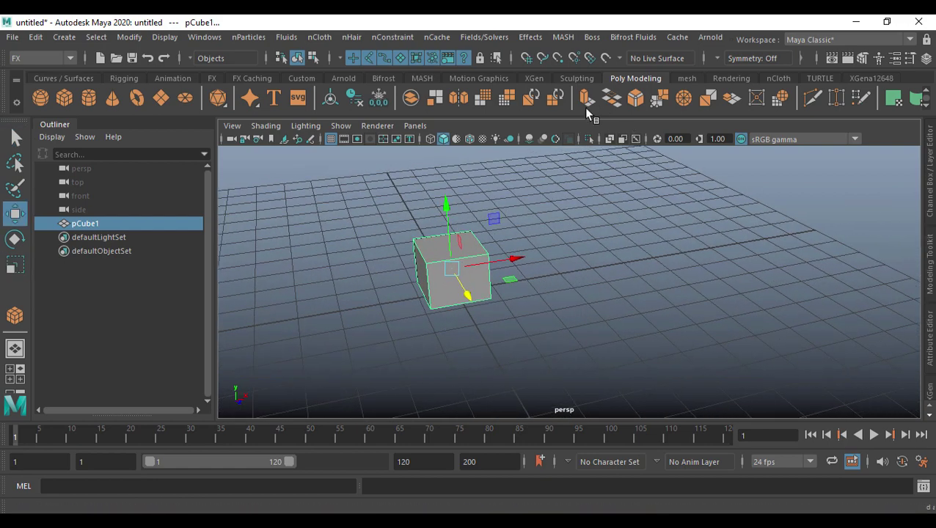
Step: Bevel pCube1's edges at Fraction 0.3 and squash it to about 0.556 along one axis
left_click(639, 105)
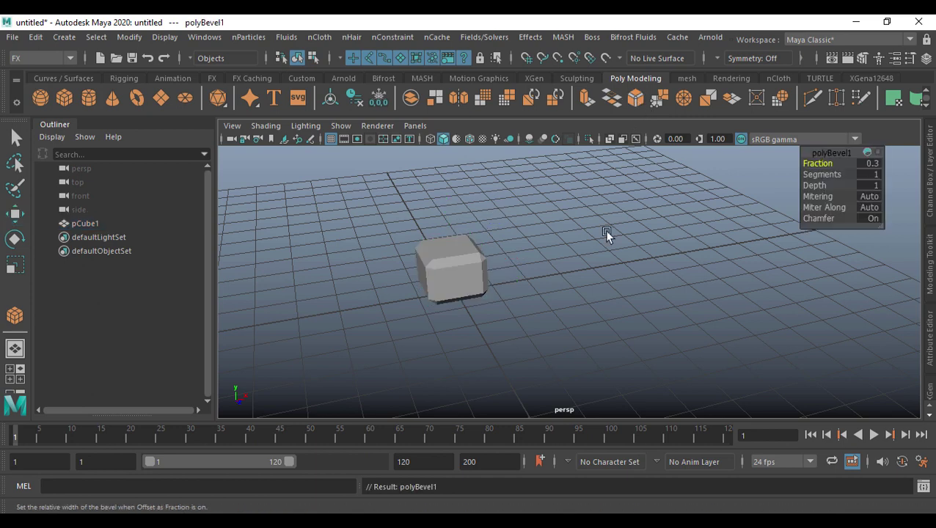
left_click_drag(528, 288, 625, 322, "alt")
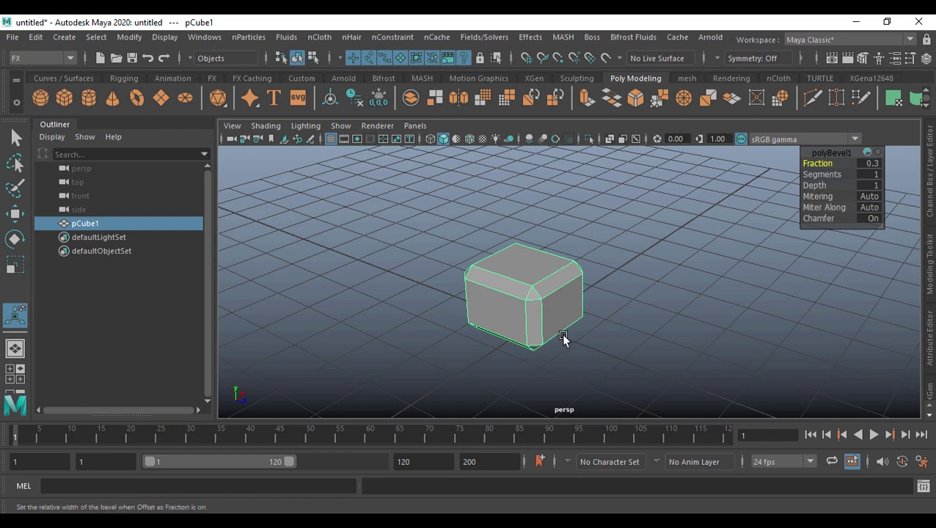
left_click_drag(561, 334, 641, 307, "alt")
key("r")
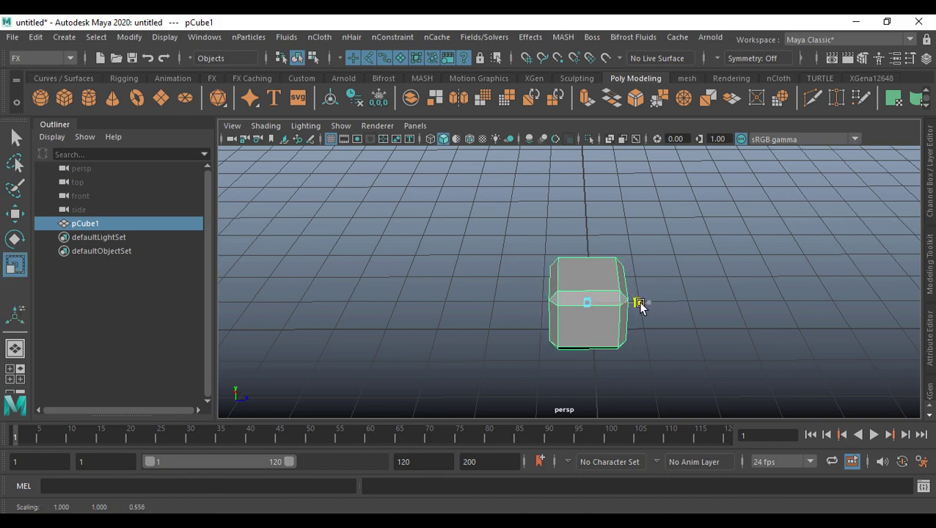
left_click_drag(706, 312, 582, 319, "alt")
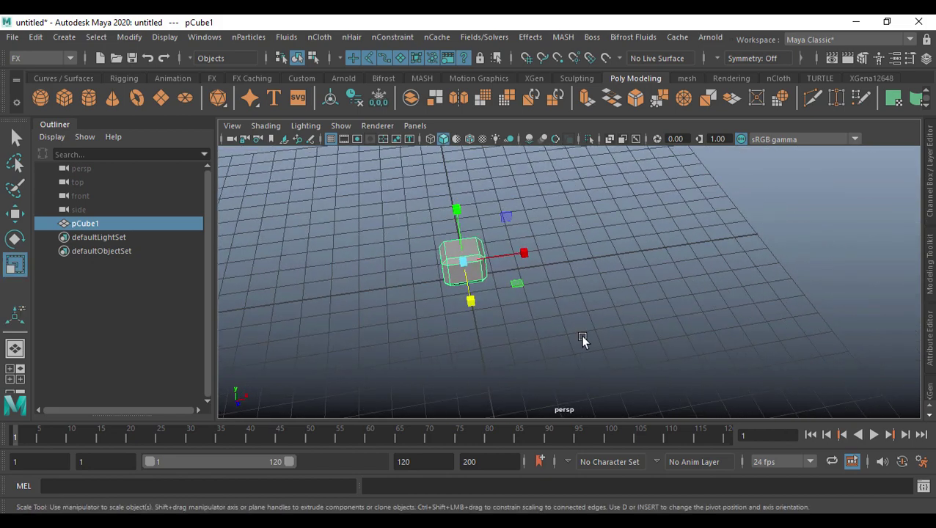
left_click(563, 37)
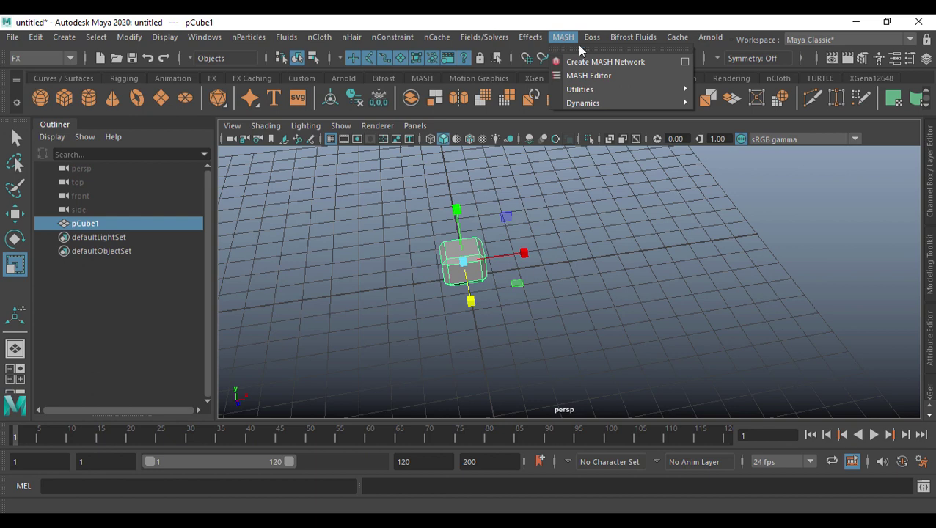
Step: Create the MASH1 network from the bevelled cube and show its Distribute settings
left_click(594, 62)
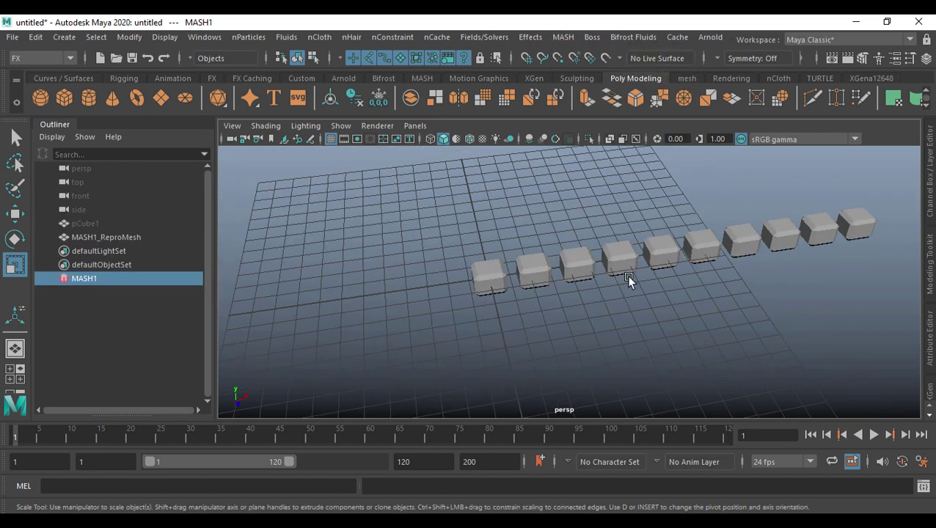
left_click_drag(628, 278, 704, 246, "alt")
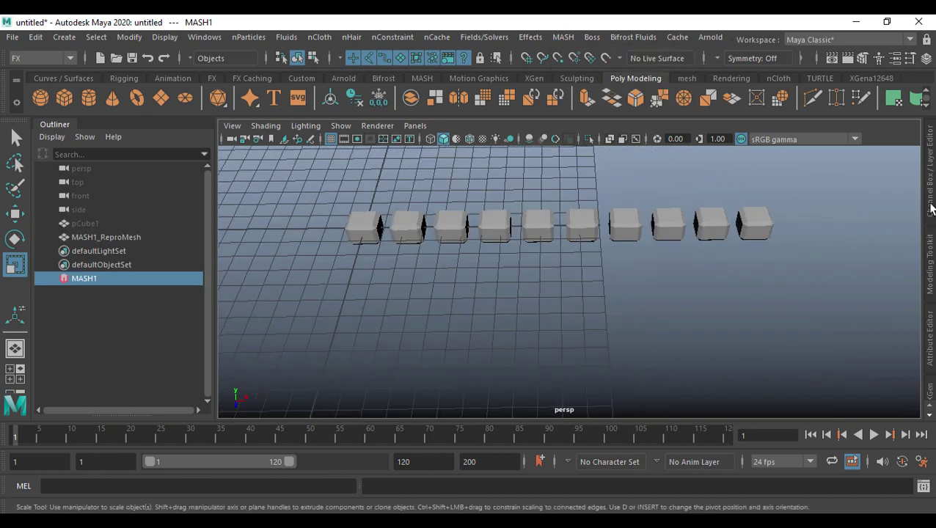
left_click(930, 351)
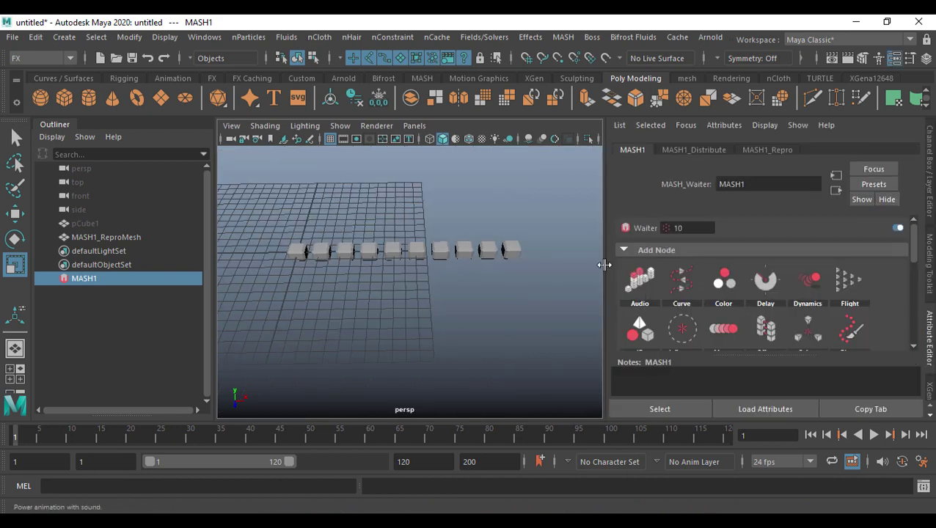
left_click(703, 150)
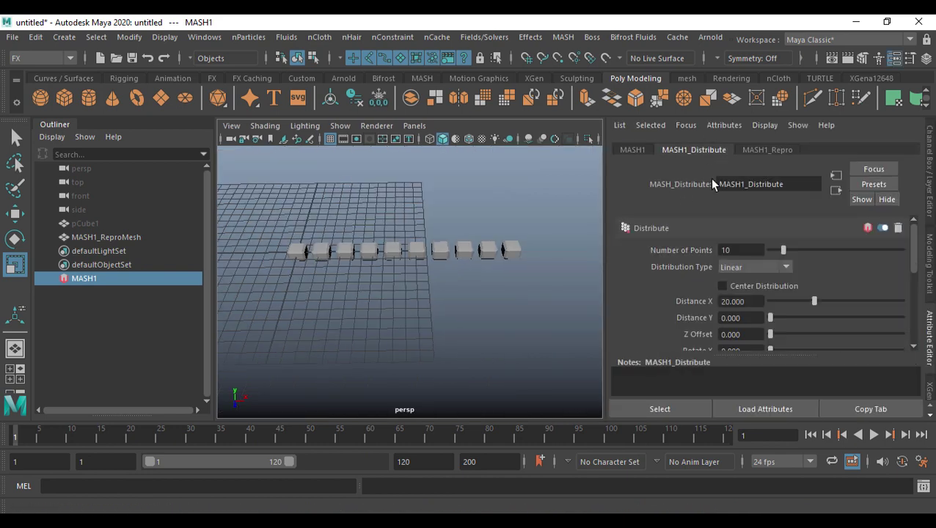
Step: Enable Center Distribution and set the Distribution Type to Grid
left_click(753, 290)
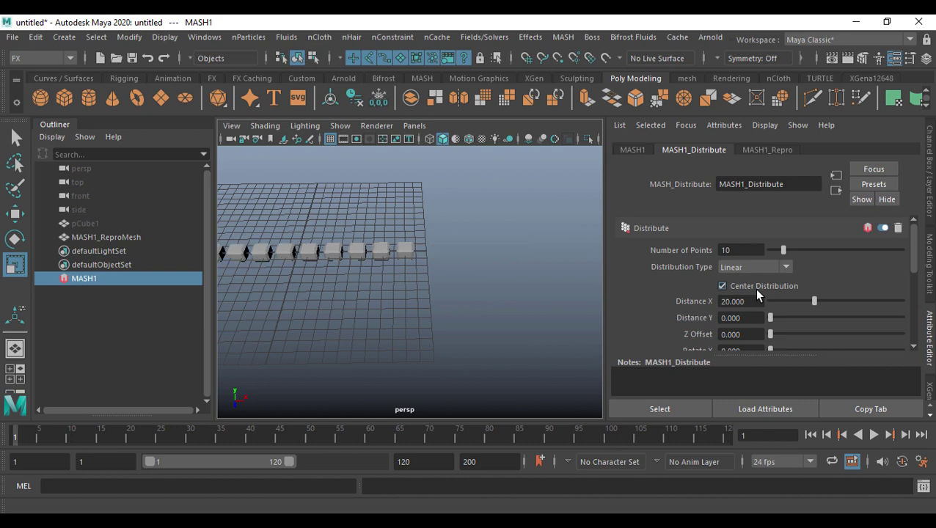
left_click_drag(367, 295, 462, 312, "alt")
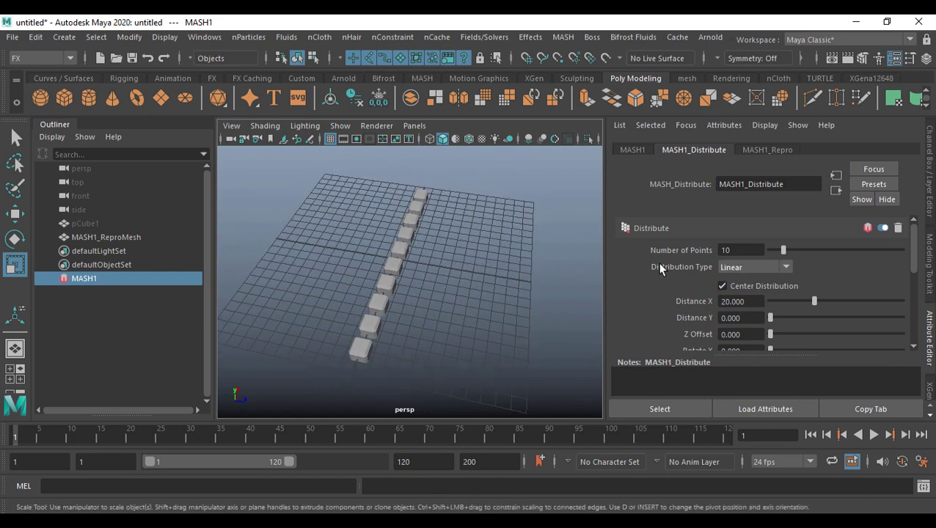
left_click(749, 268)
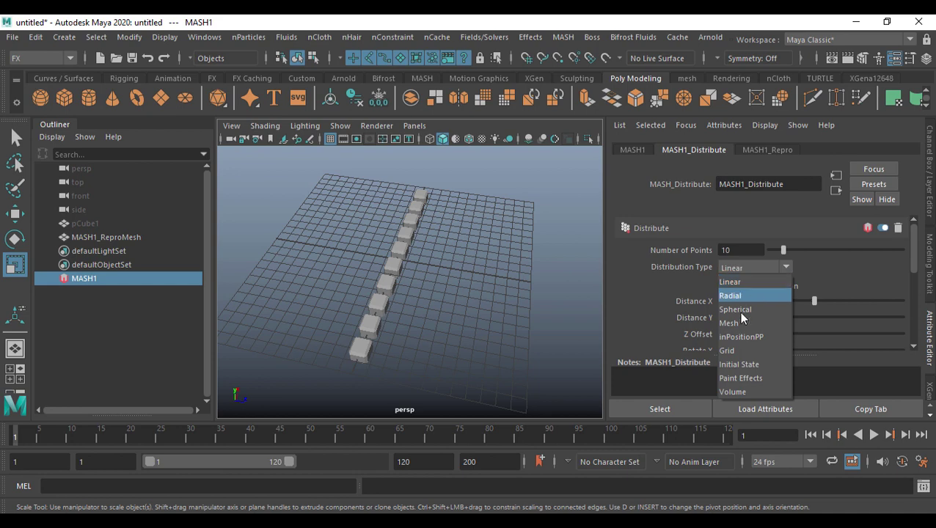
left_click(742, 351)
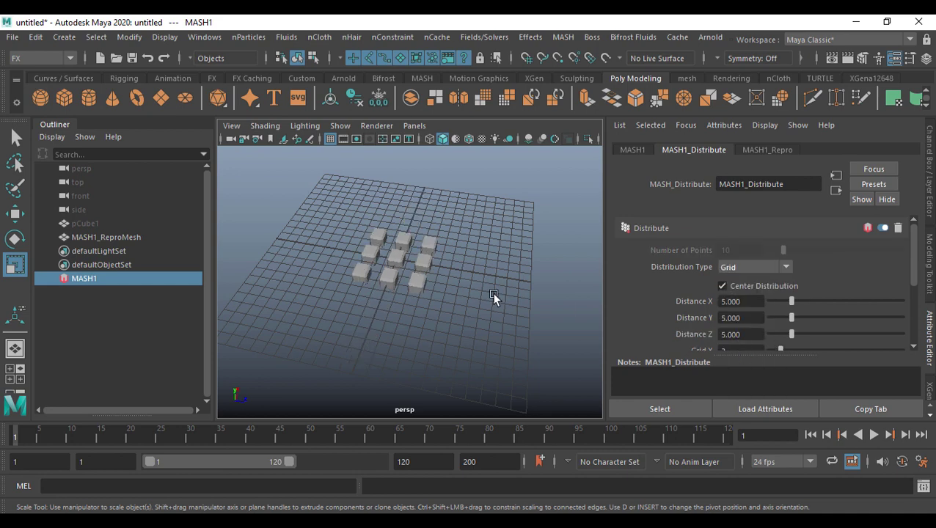
Step: Raise the grid counts to about 10 in Grid X and 11 in Grid Z
left_click_drag(495, 298, 466, 292, "alt")
right_click_drag(466, 292, 469, 312, "alt")
left_click_drag(469, 312, 457, 317, "alt")
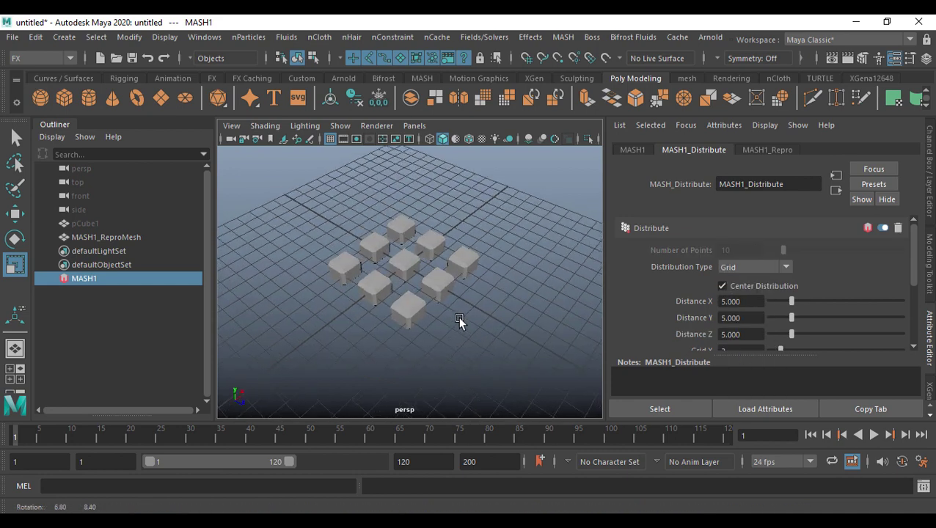
scroll(787, 314, "down", 3)
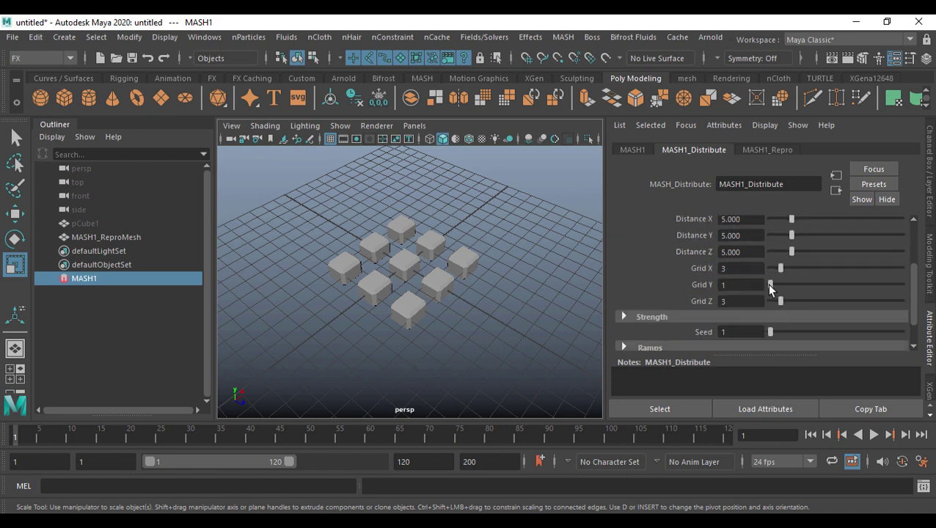
left_click_drag(782, 268, 821, 269)
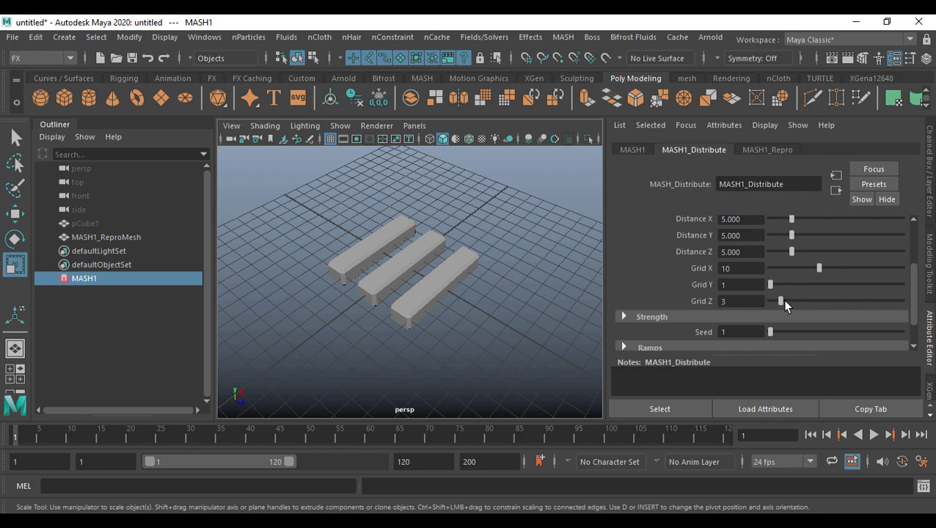
left_click_drag(783, 302, 826, 303)
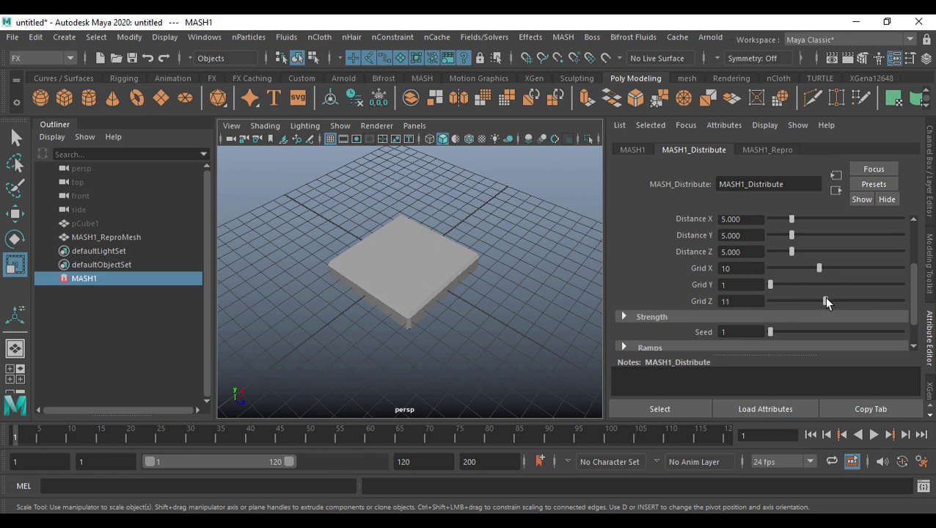
scroll(777, 279, "up", 3)
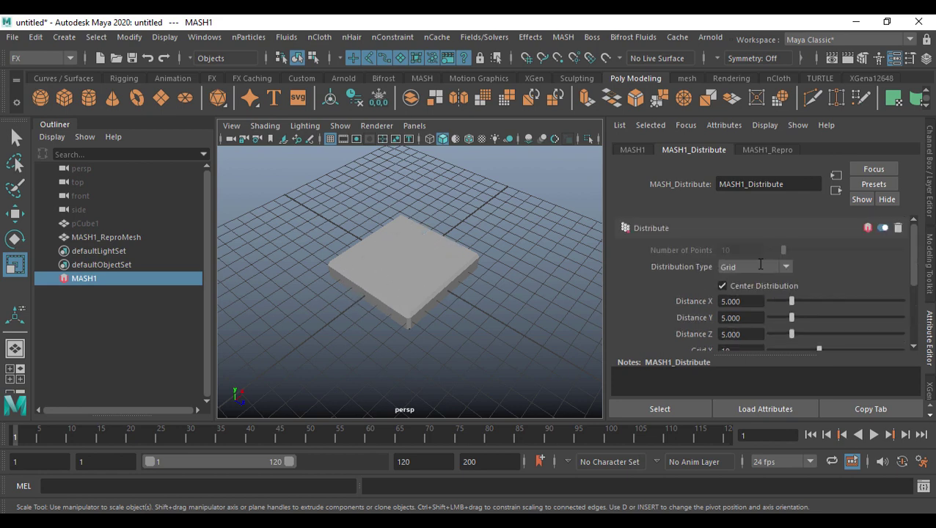
scroll(788, 273, "down", 1)
Step: Set Distance X and Z to 30 and Grid X and Z to 25
left_click_drag(791, 260, 850, 262)
left_click_drag(793, 291, 904, 292)
left_click_drag(850, 259, 904, 260)
left_click_drag(820, 310, 904, 343)
scroll(442, 291, "down", 5)
left_click_drag(442, 292, 422, 313, "alt")
scroll(362, 306, "up", 5)
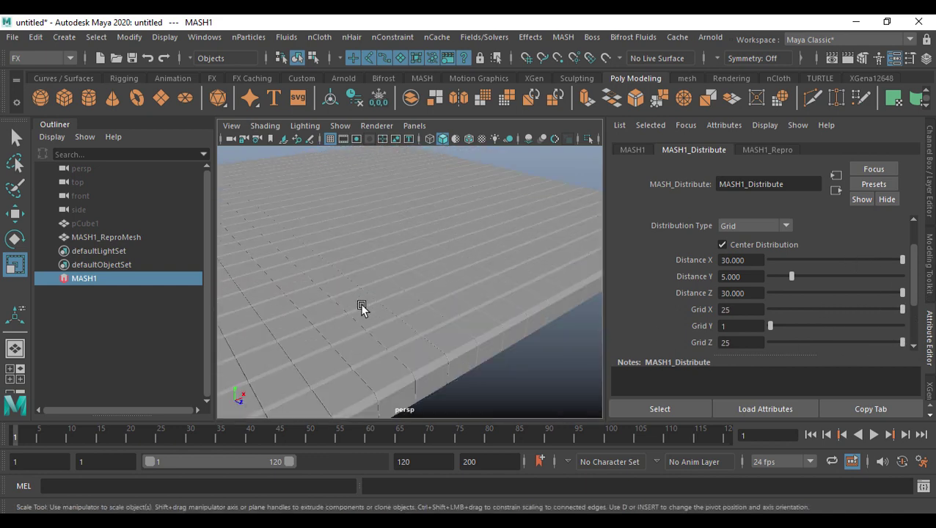
scroll(405, 295, "down", 3)
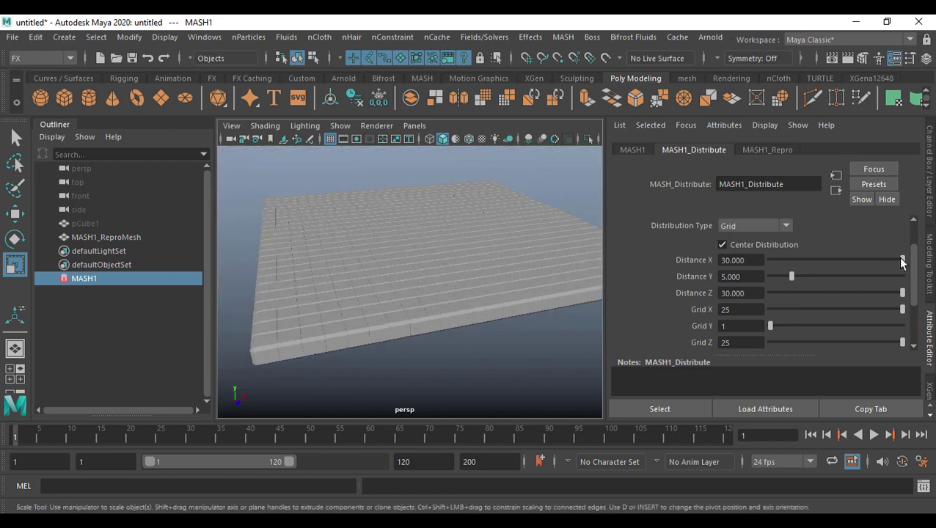
Step: Select the MASH1_ReproMesh grid and show the MASH1 Waiter settings with 625 points
left_click(436, 304)
left_click_drag(442, 296, 295, 296, "alt")
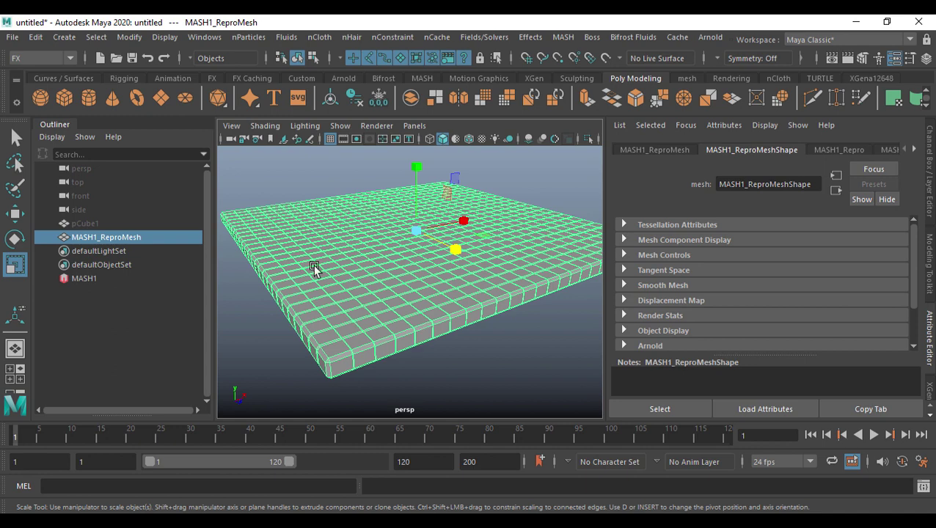
left_click(543, 358)
left_click(446, 293)
left_click_drag(534, 284, 514, 297, "alt")
left_click(889, 150)
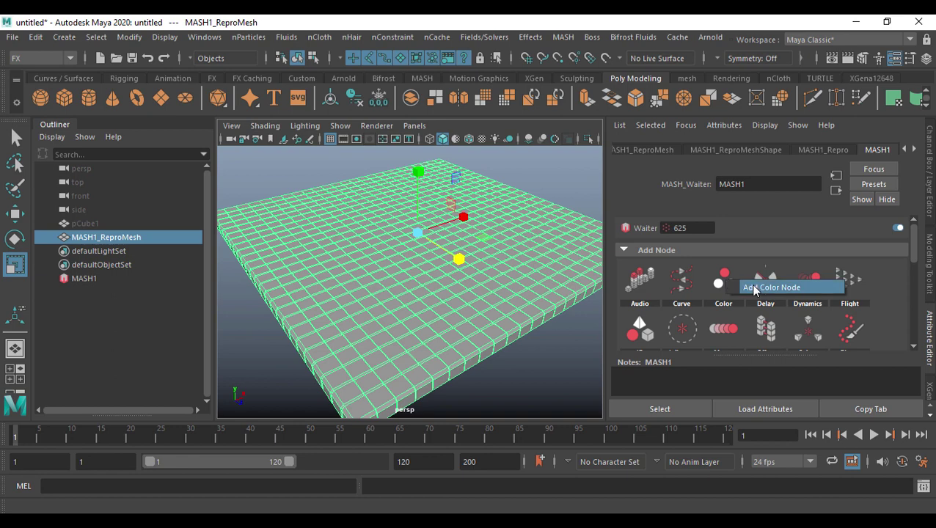
Step: Add a MASH1_Color node and set its Color swatch to a saturated blue
left_click(755, 290)
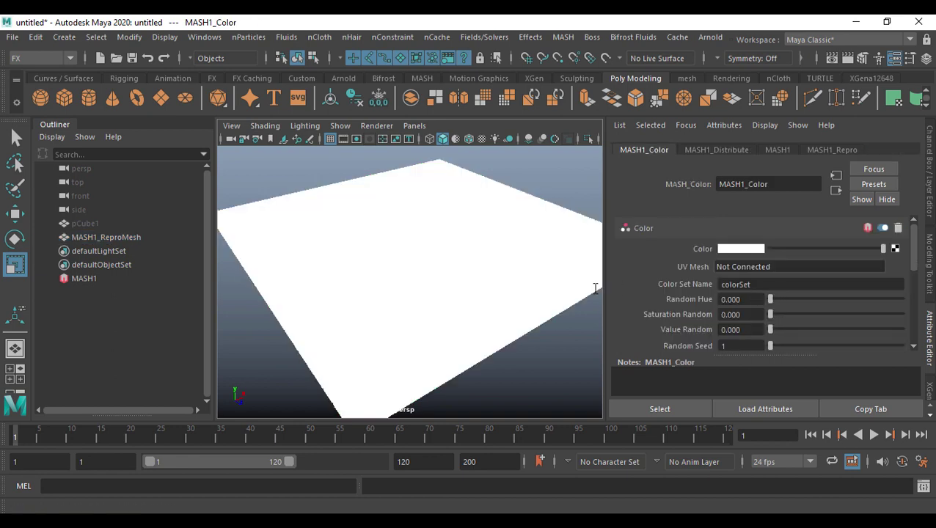
left_click(747, 253)
left_click(731, 289)
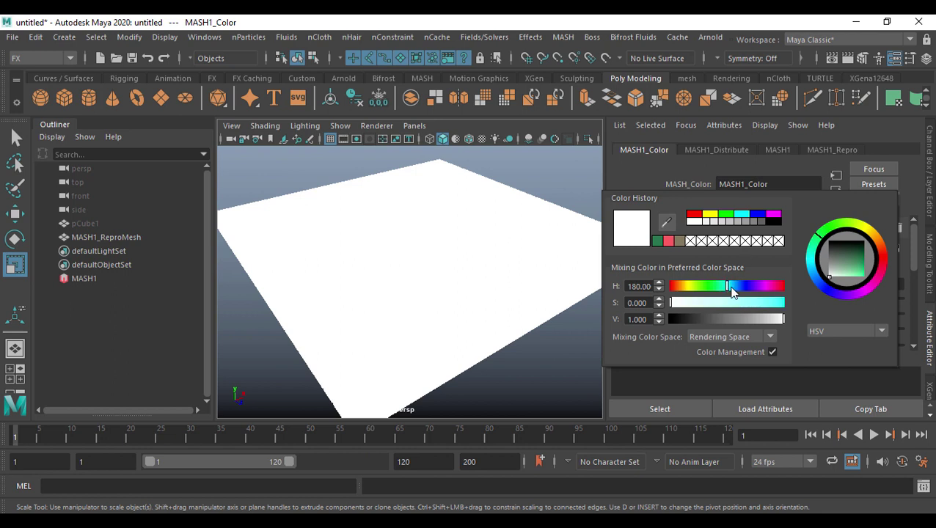
left_click_drag(731, 289, 741, 288)
left_click(767, 303)
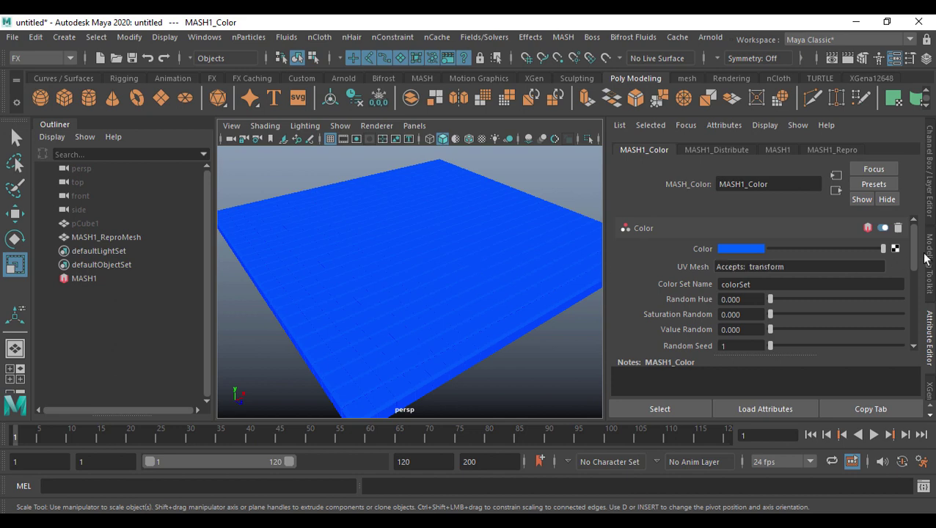
Step: Map a Crater 3D texture, crater1, onto MASH1_Color's Color attribute
left_click(895, 249)
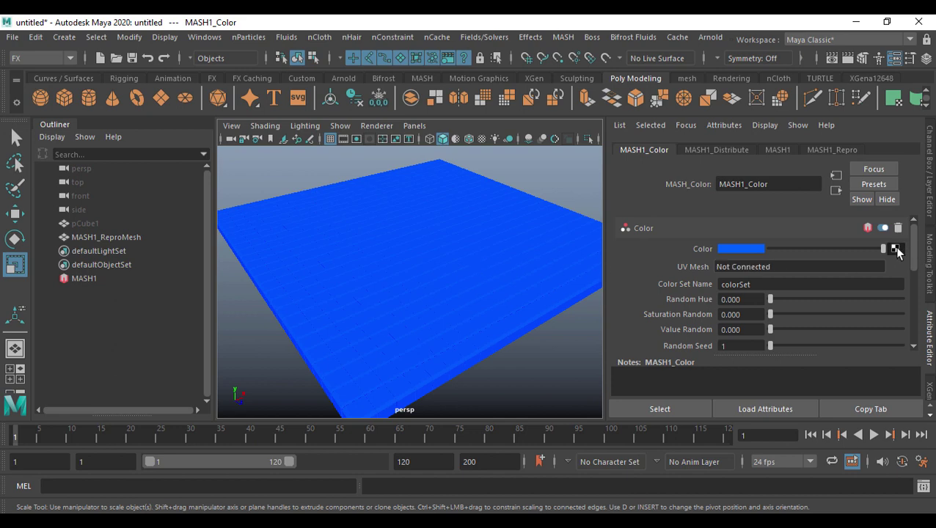
scroll(429, 357, "down", 3)
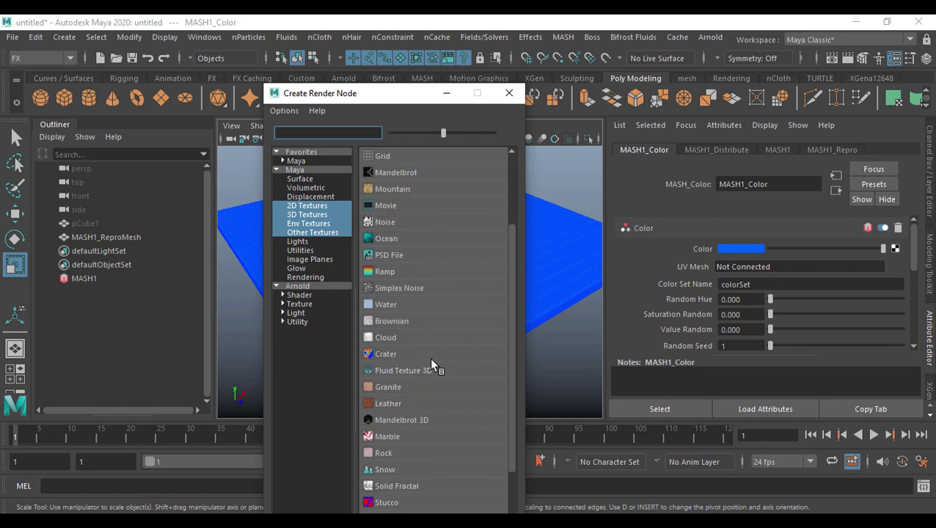
scroll(431, 343, "down", 3)
scroll(433, 352, "down", 1)
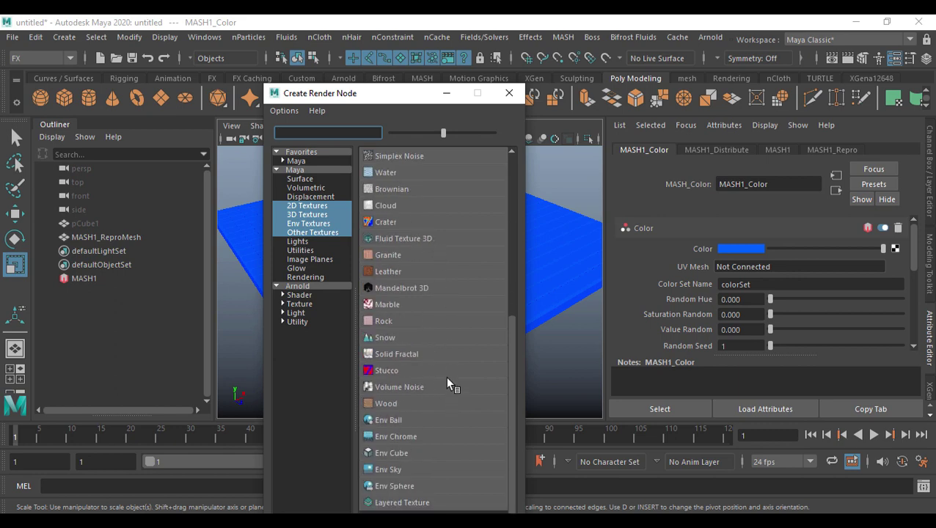
scroll(448, 380, "up", 1)
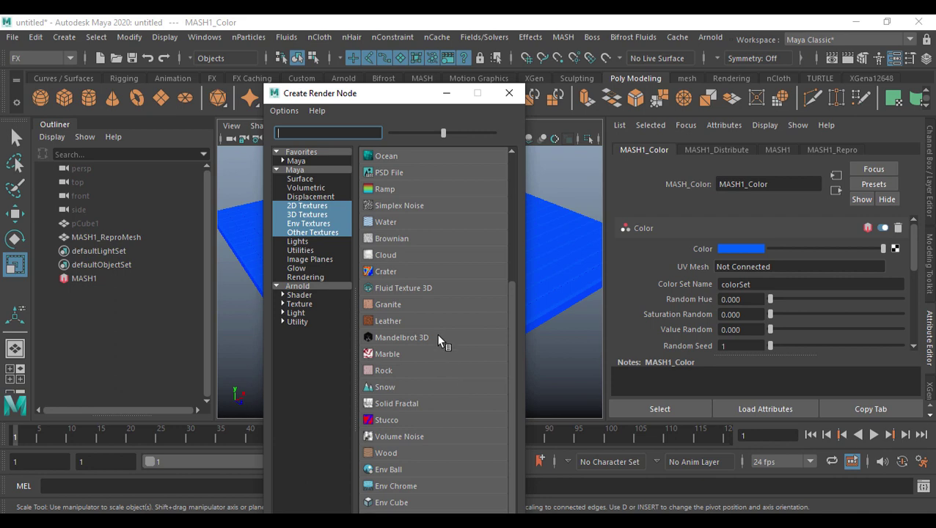
left_click(409, 273)
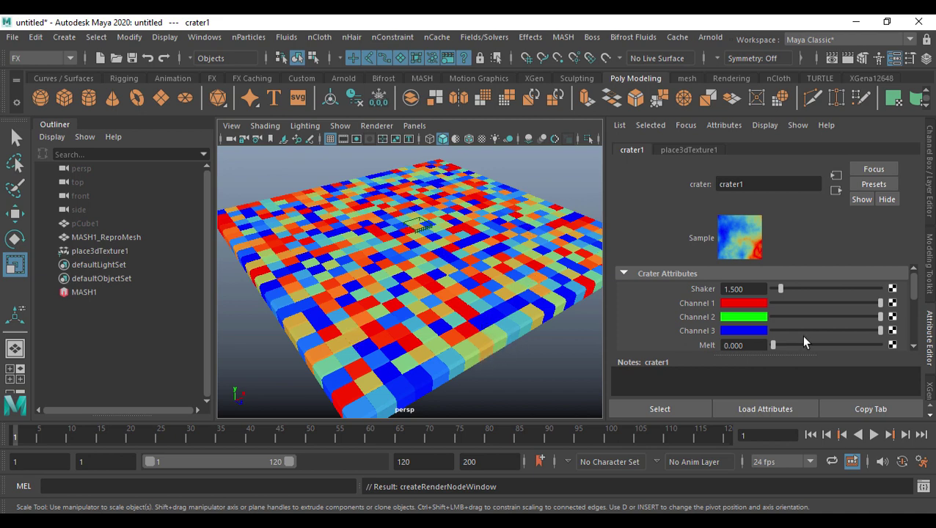
Step: Recolour crater1's Channel 1 deep teal, Channel 2 slightly darker blue, Channel 3 dark teal
left_click(762, 304)
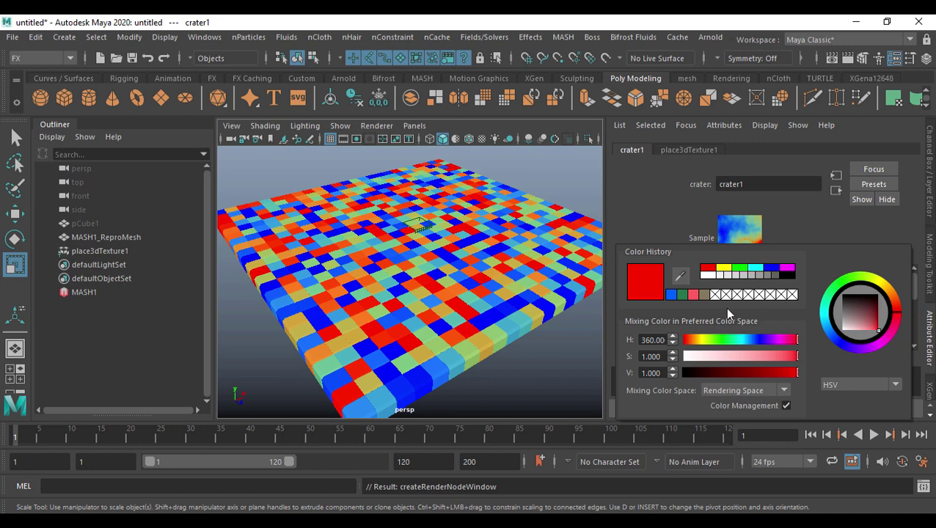
left_click_drag(727, 340, 752, 339)
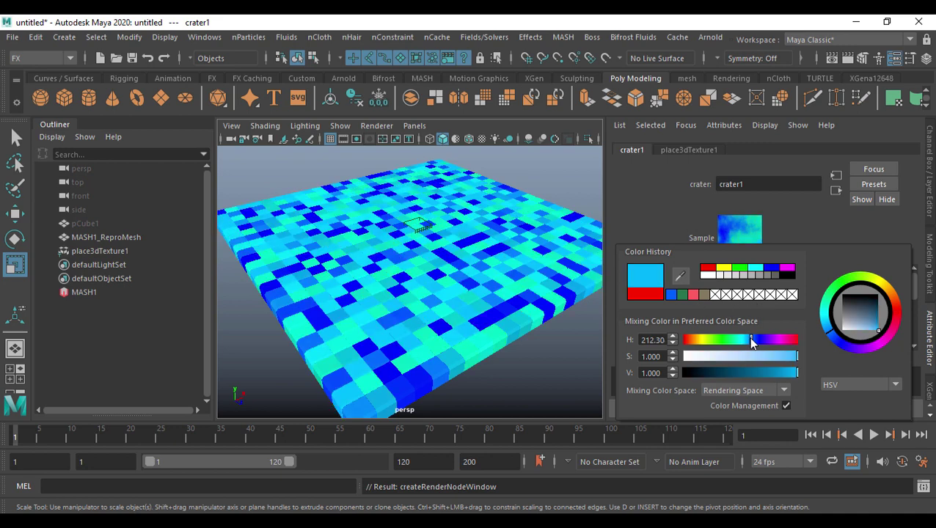
left_click(759, 373)
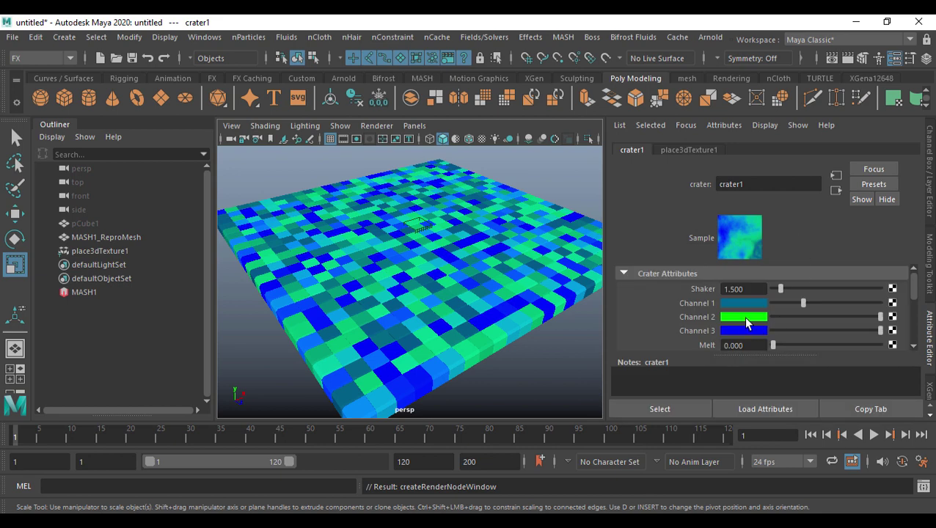
left_click(746, 323)
left_click(733, 355)
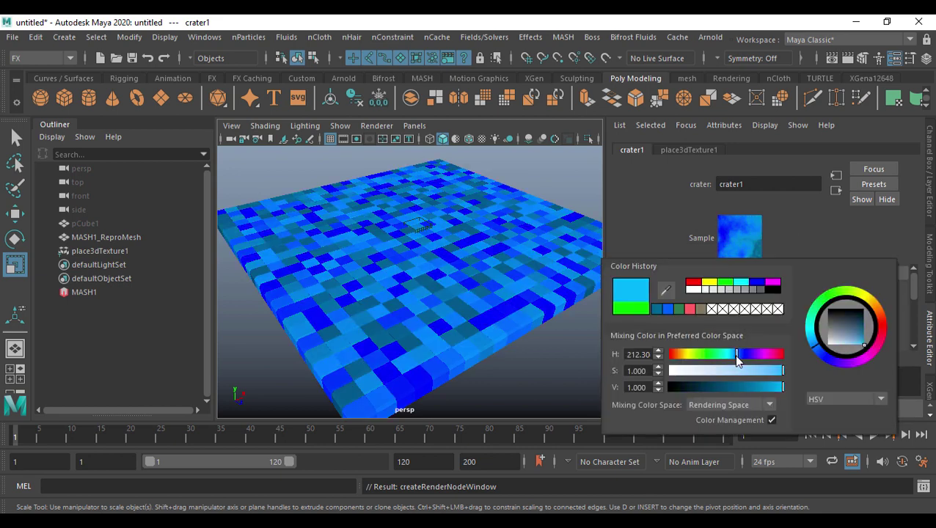
left_click(760, 386)
left_click_drag(760, 387, 779, 392)
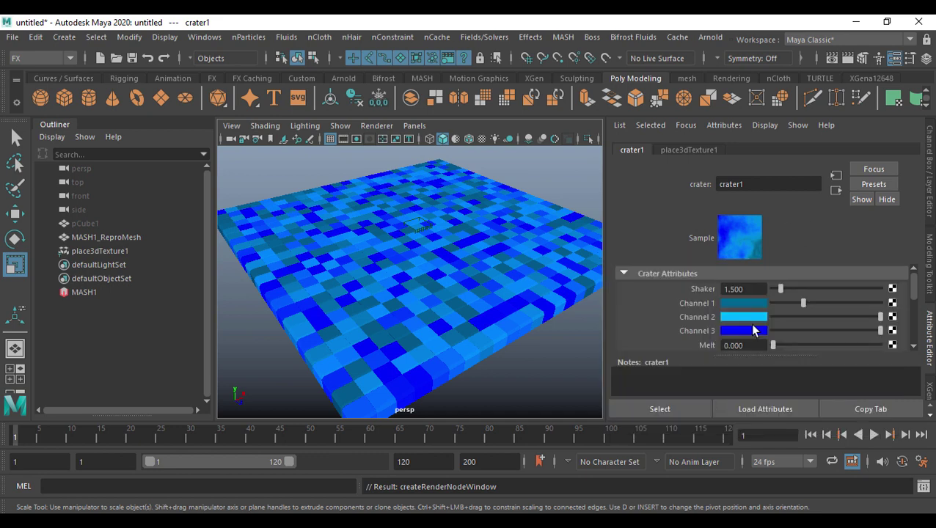
left_click(749, 331)
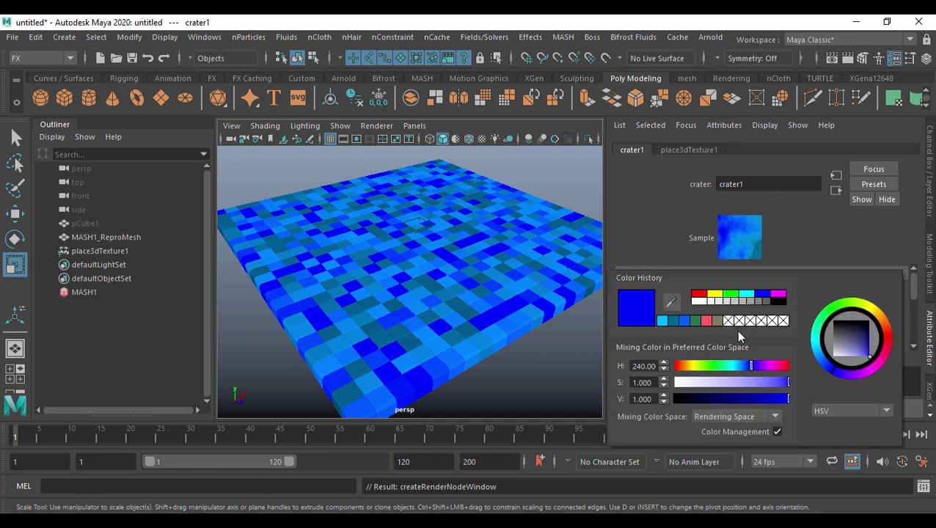
left_click(674, 323)
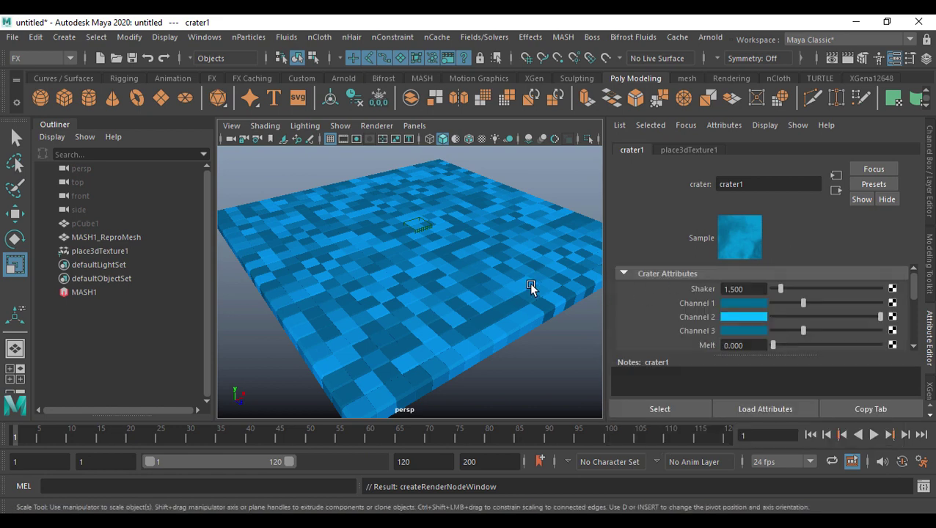
left_click(835, 190)
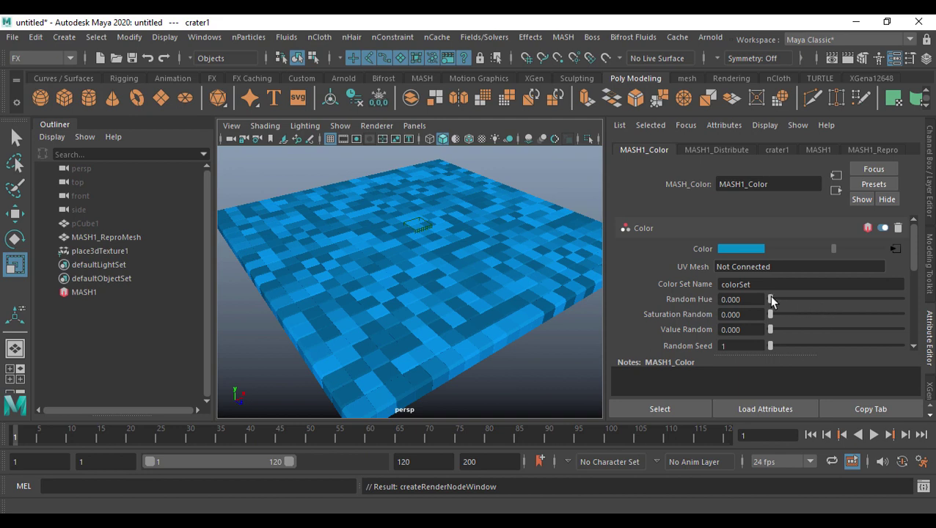
left_click_drag(771, 298, 753, 310)
left_click_drag(770, 314, 825, 317)
left_click_drag(853, 318, 776, 334)
scroll(797, 323, "down", 2)
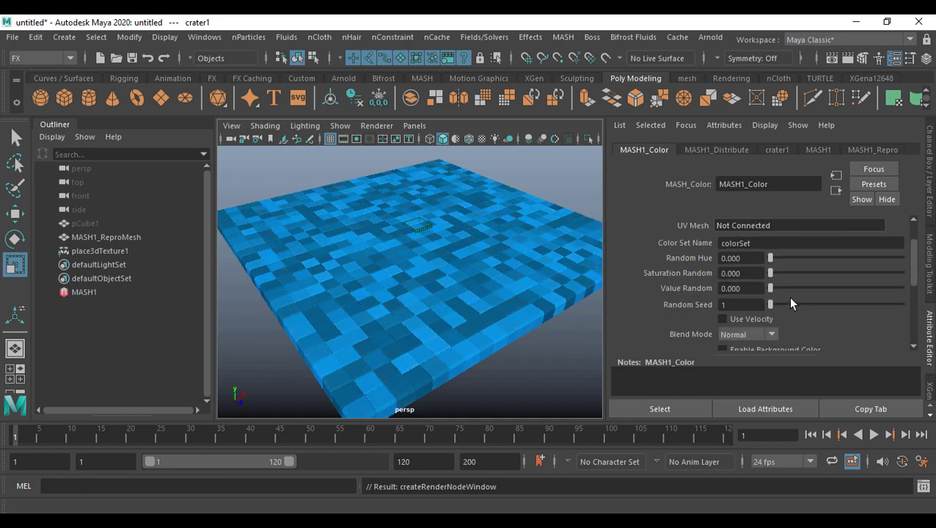
mouse_move(771, 288)
left_mouse_down()
mouse_move(932, 300)
mouse_move(766, 298)
left_mouse_up()
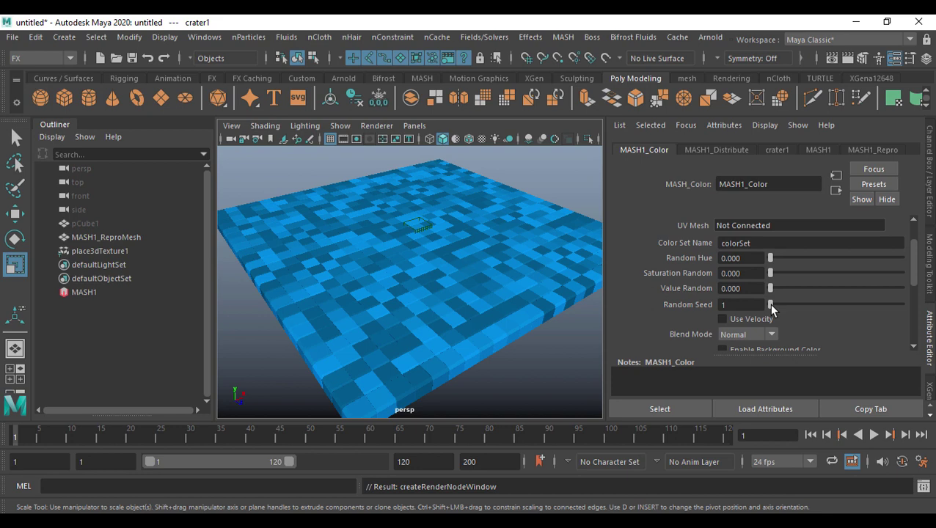
left_click_drag(771, 304, 785, 305)
left_click_drag(770, 258, 780, 259)
left_click_drag(785, 305, 743, 309)
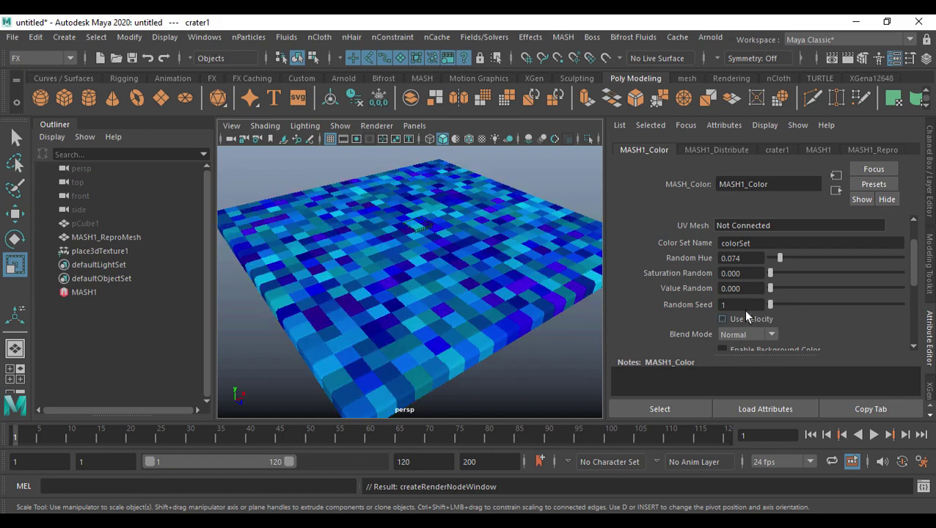
left_click_drag(779, 269, 767, 270)
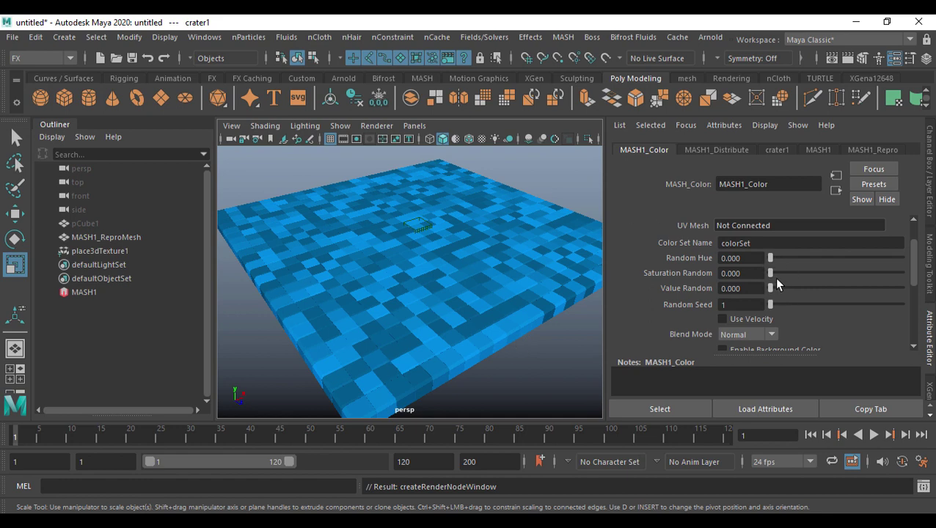
scroll(775, 279, "down", 5)
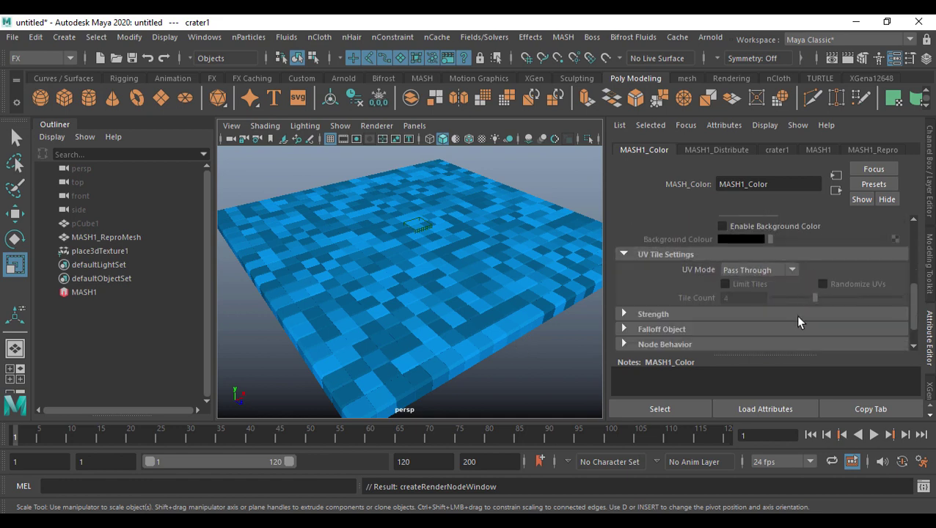
Step: Try a pink MASH1_Color background colour, switch it off, then tilt and zoom low over the grid
scroll(795, 314, "up", 3)
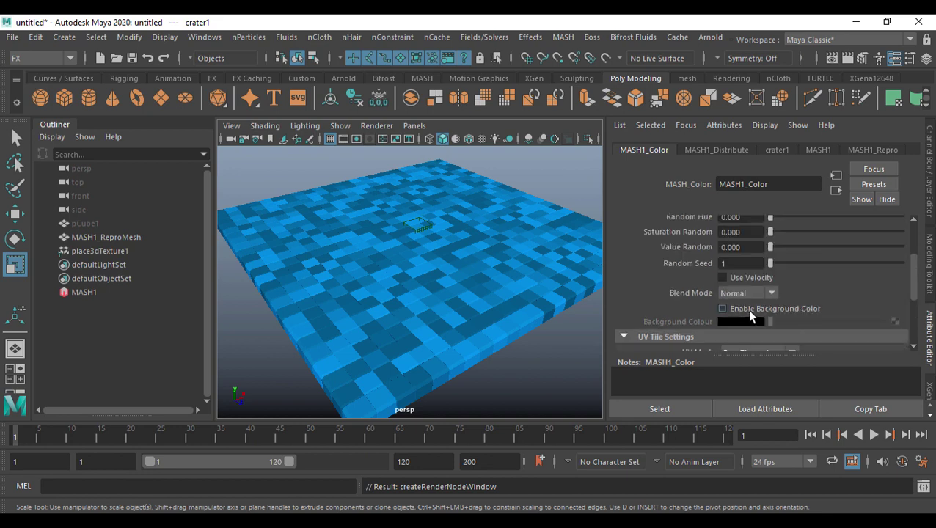
left_click(722, 309)
left_click_drag(770, 321, 832, 333)
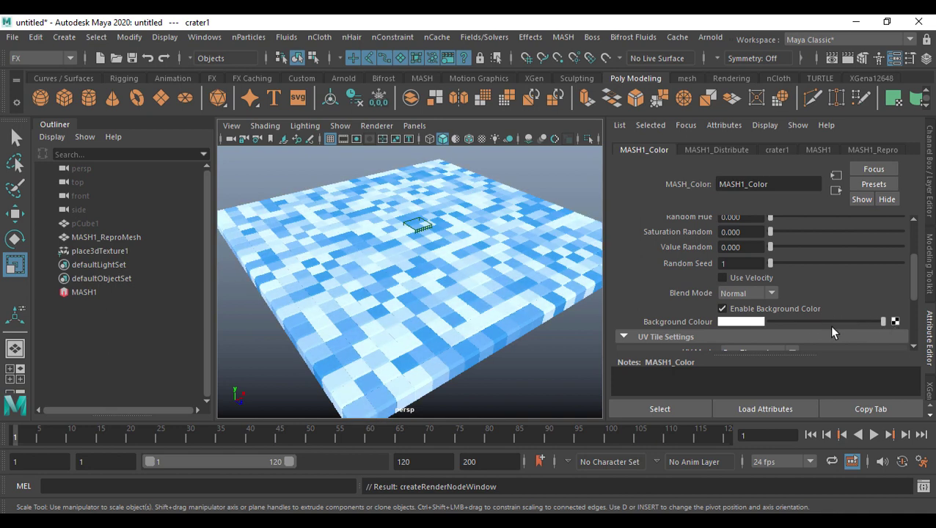
left_click(748, 328)
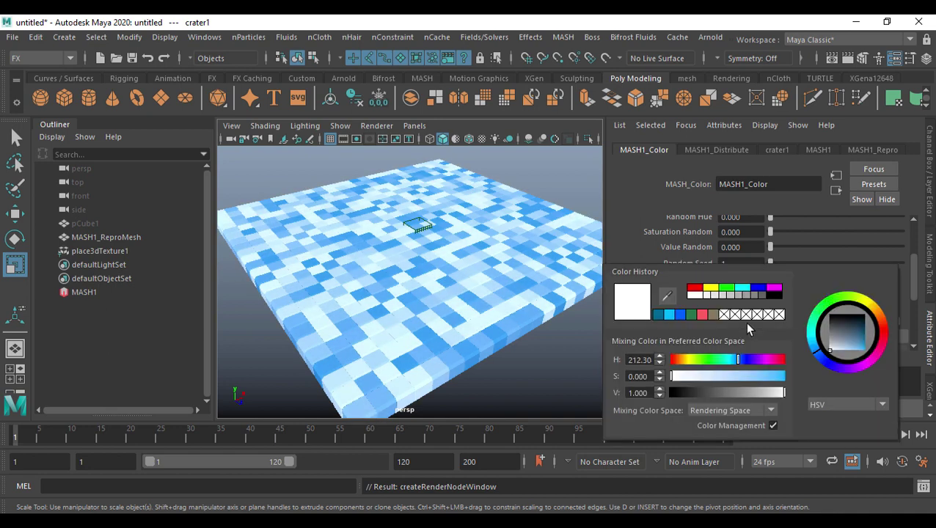
left_click(702, 316)
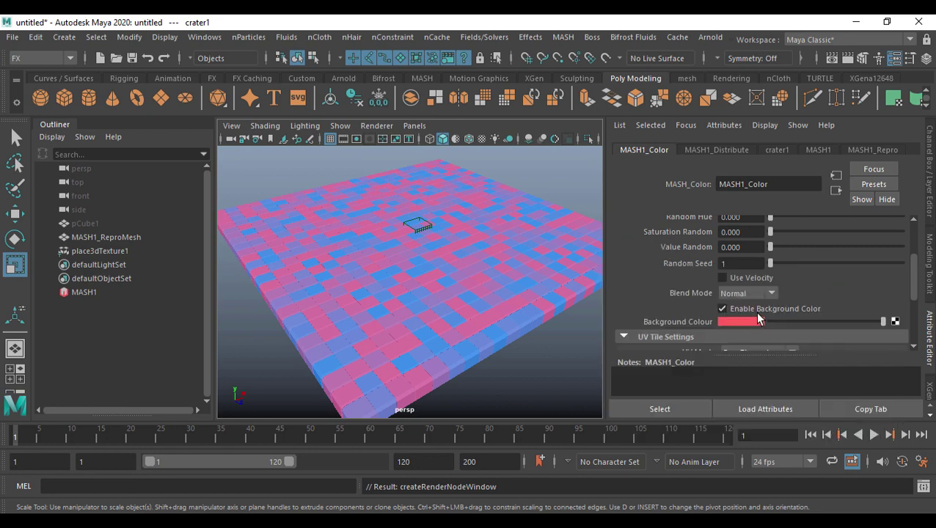
left_click(760, 309)
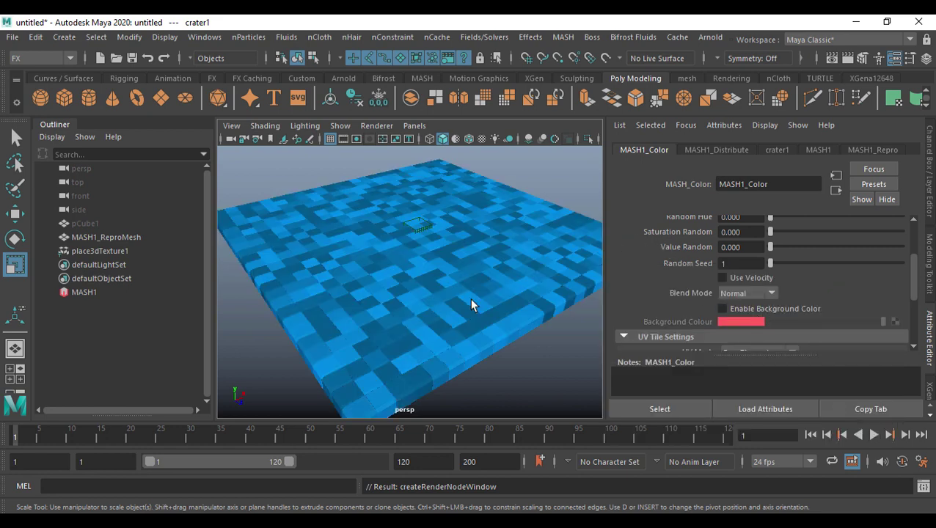
left_click_drag(502, 308, 475, 295, "alt")
scroll(446, 312, "up", 5)
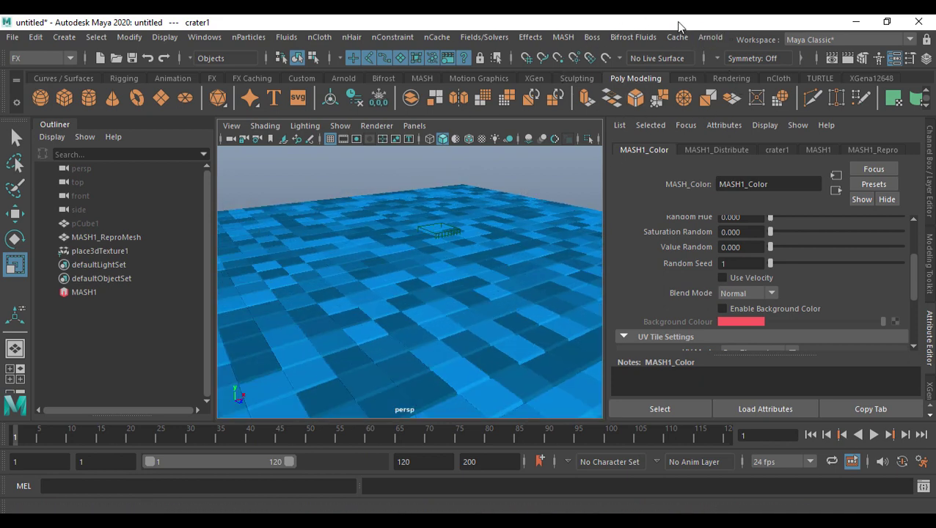
Step: Add an Arnold skydome light, aiSkyDomeLight1, then select the MASH1_ReproMesh cube grid
left_click(716, 37)
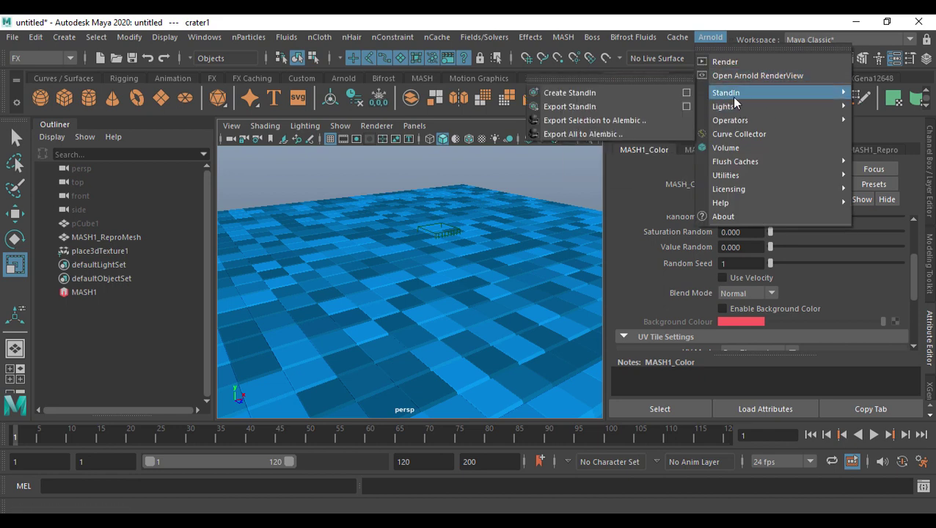
mouse_move(736, 109)
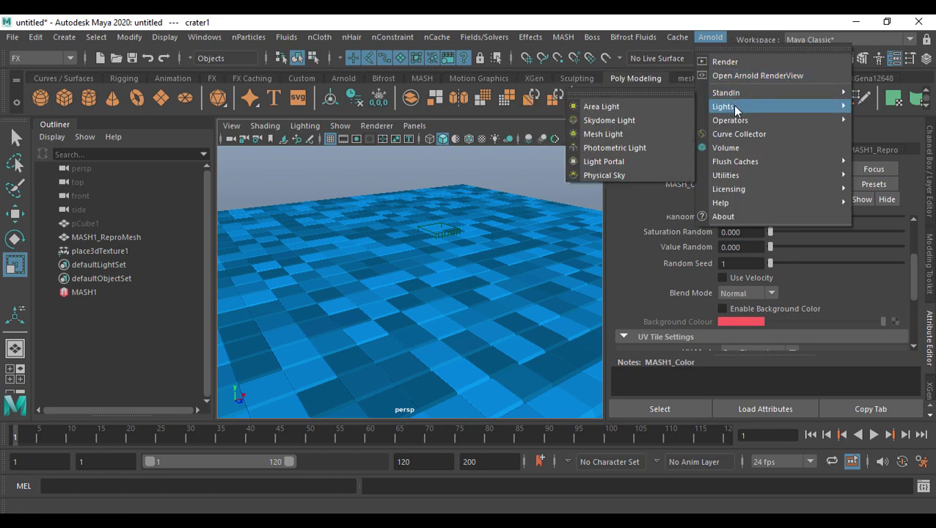
left_click(637, 123)
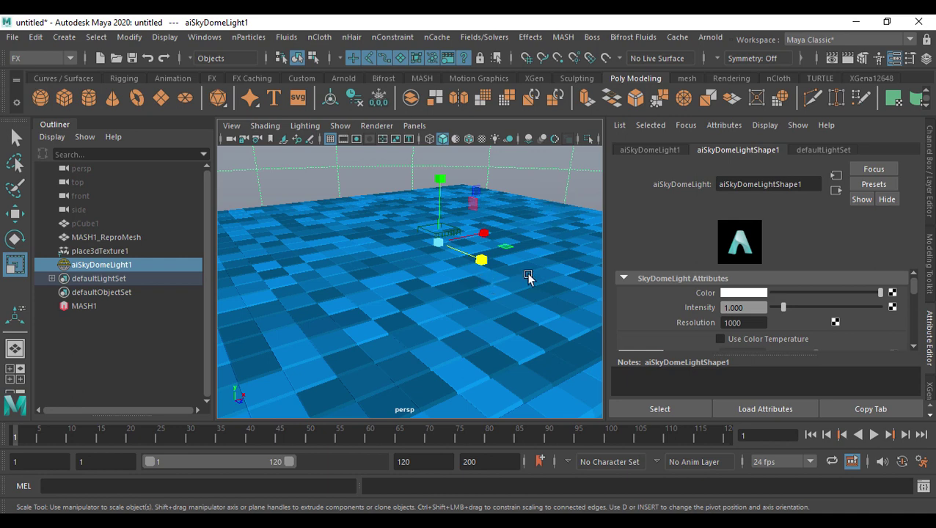
middle_click_drag(528, 277, 492, 288, "alt")
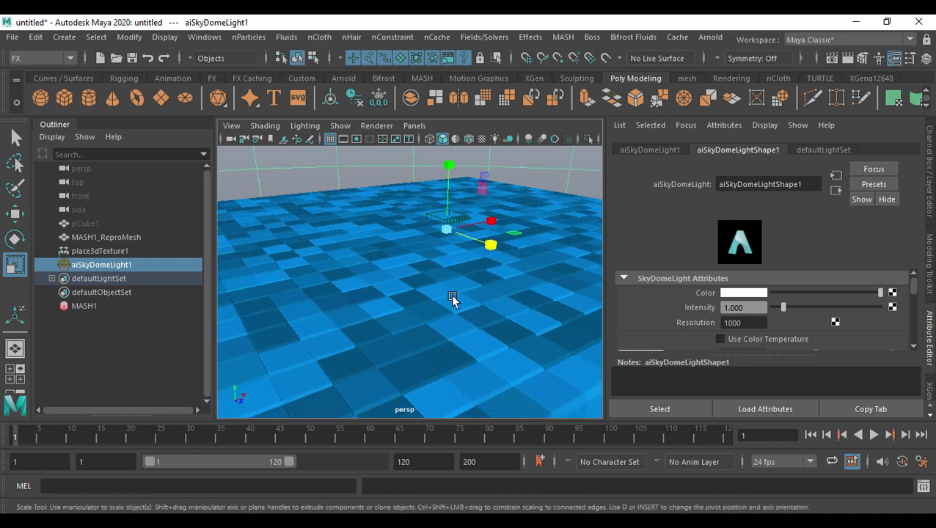
left_click(465, 292)
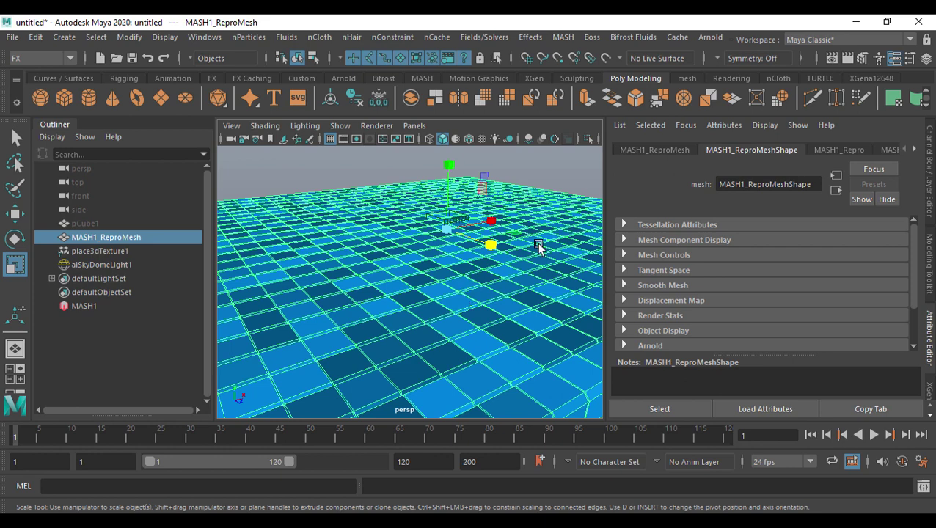
Step: Add a Signal node to MASH1 and set its type to Fractional Brownian Motion
left_click(883, 150)
scroll(805, 257, "down", 3)
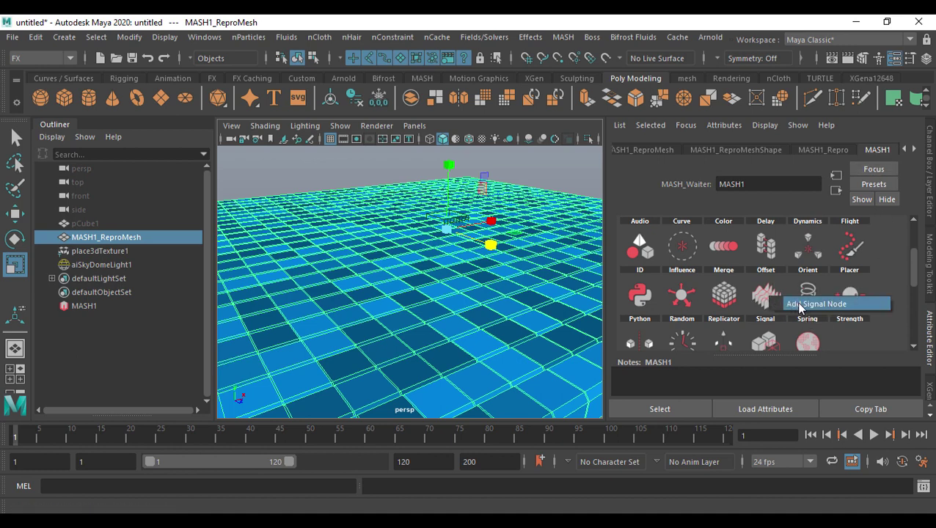
left_click(799, 307)
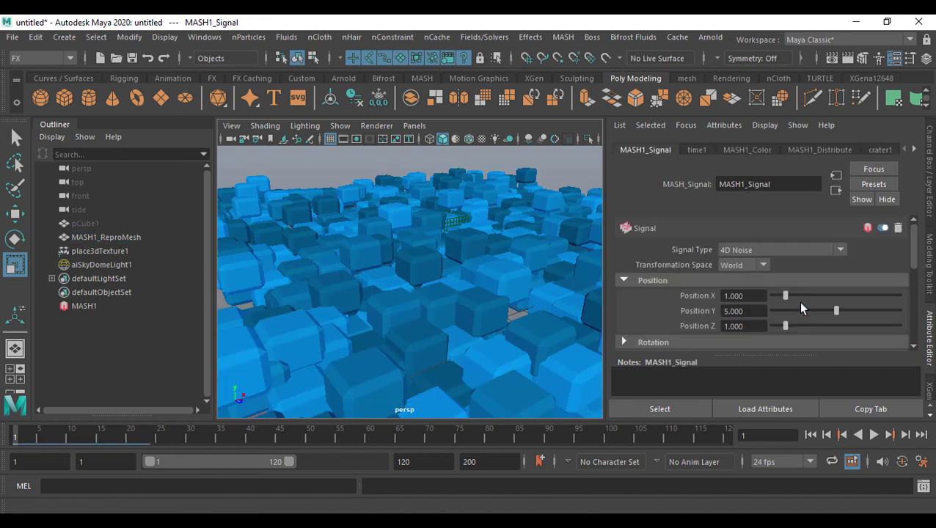
left_click(793, 251)
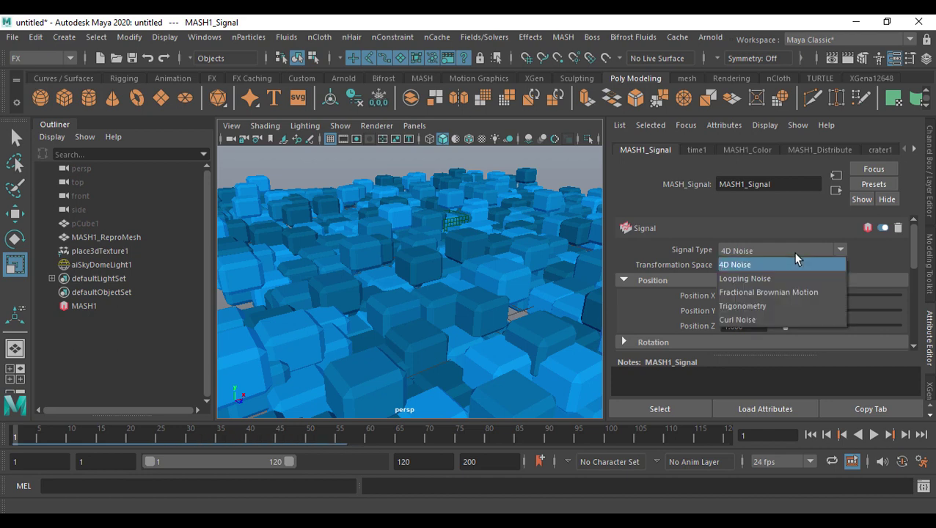
left_click(759, 294)
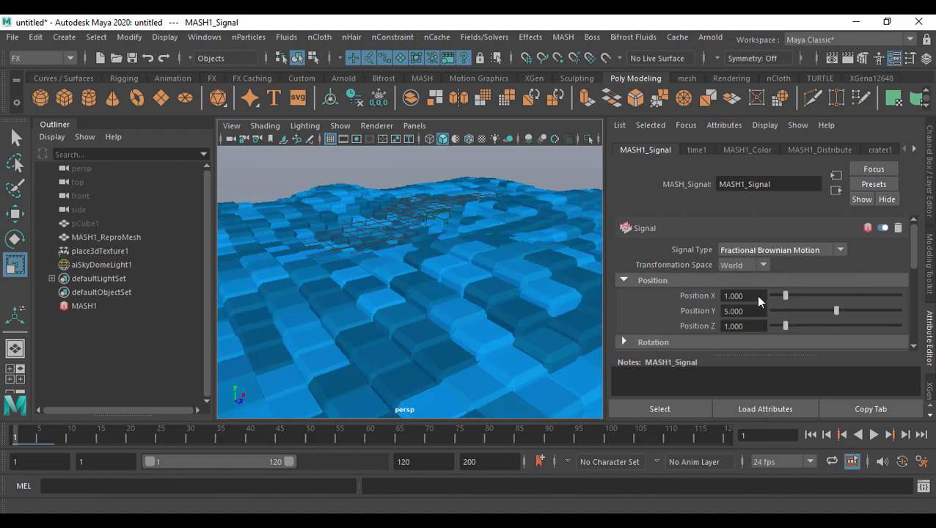
Step: Hide the ground grid and play the animation to preview the rippling cube terrain
scroll(477, 319, "down", 3)
mouse_move(497, 327)
left_mouse_down("alt")
mouse_move(351, 309)
mouse_move(330, 325)
mouse_move(455, 336)
mouse_move(482, 320)
left_mouse_up("alt")
scroll(480, 329, "up", 1)
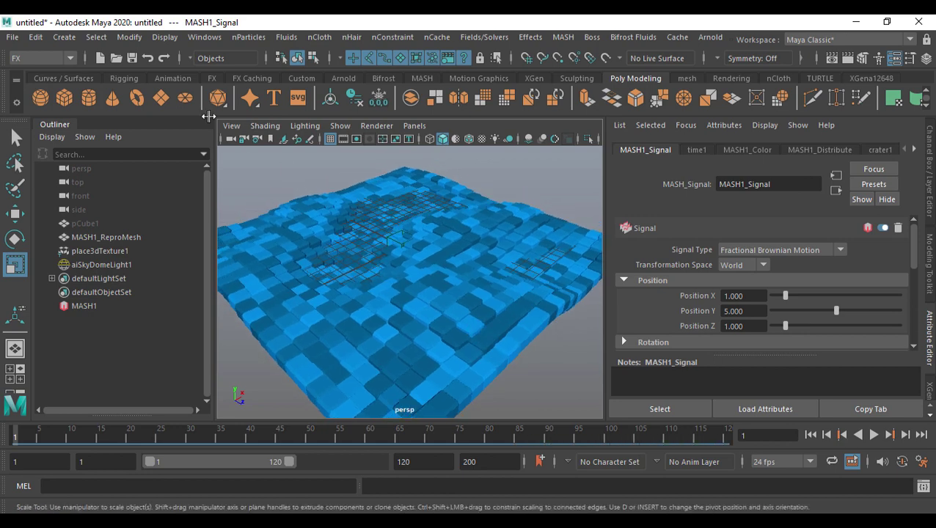
left_click(331, 139)
left_click_drag(468, 245, 491, 260, "alt")
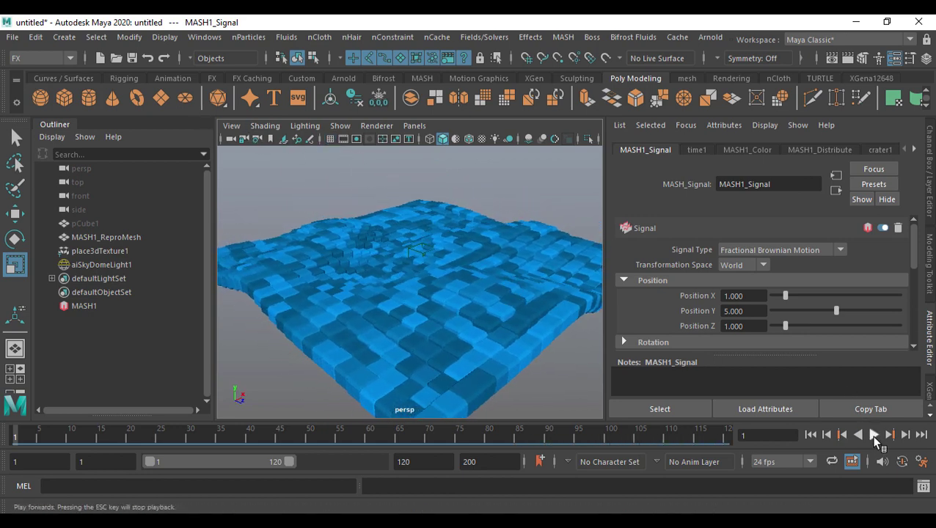
left_click(874, 434)
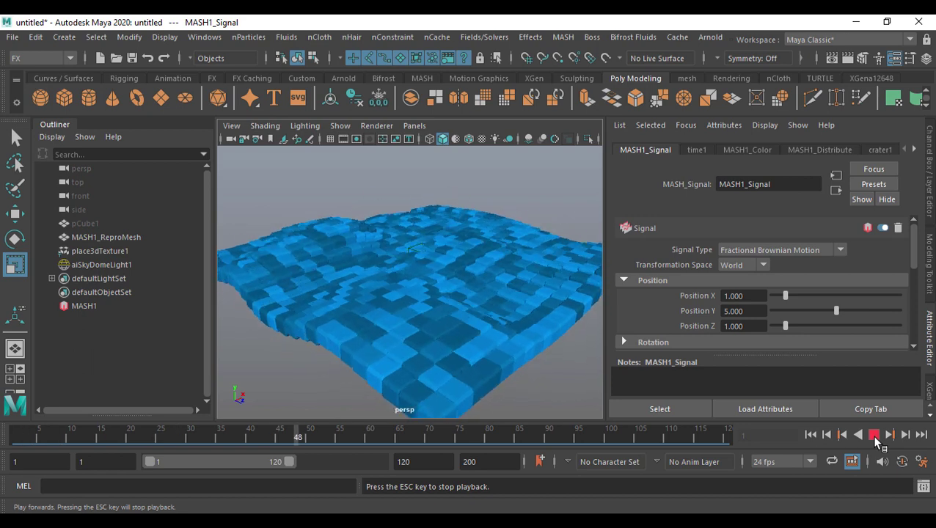
left_click(874, 435)
Step: Set the signal's Position Y to 3.626 and Transformation Space to Local, then replay
left_click_drag(836, 311, 819, 314)
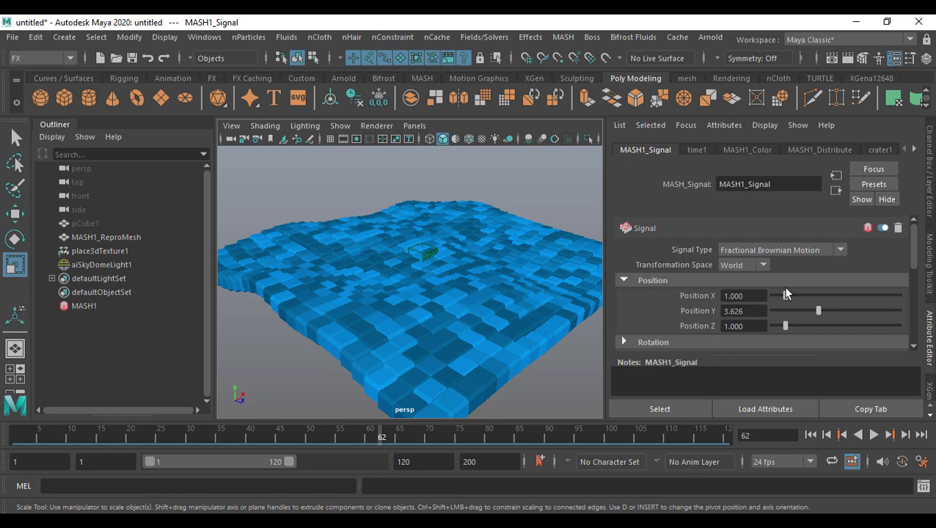
left_click(763, 267)
left_click(737, 291)
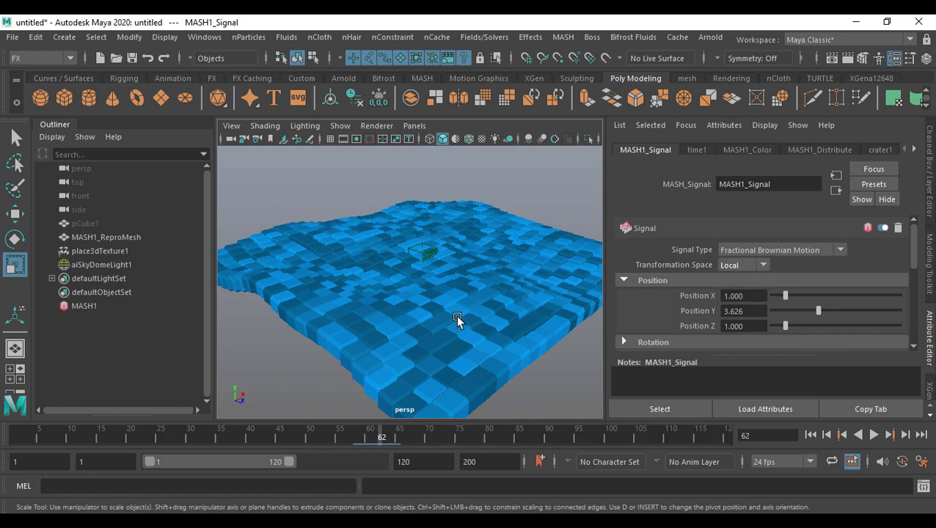
scroll(453, 293, "up", 5)
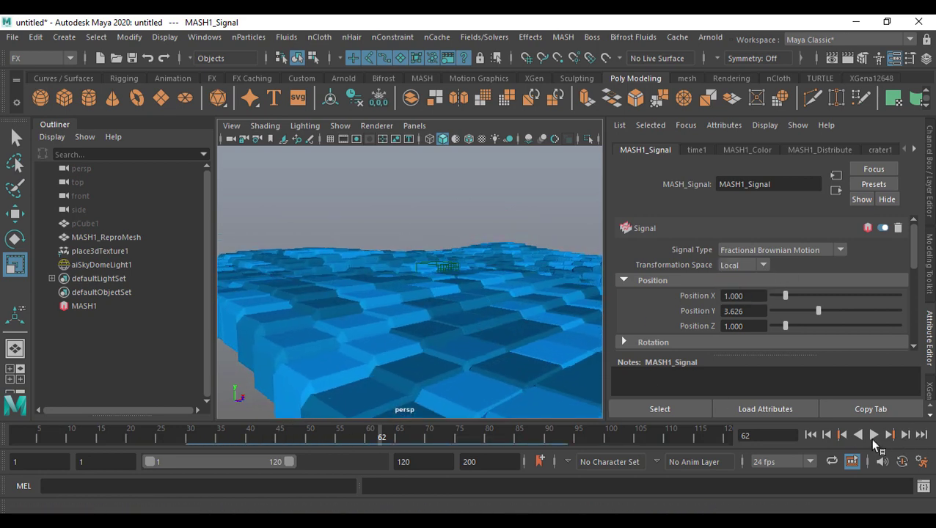
left_click(874, 434)
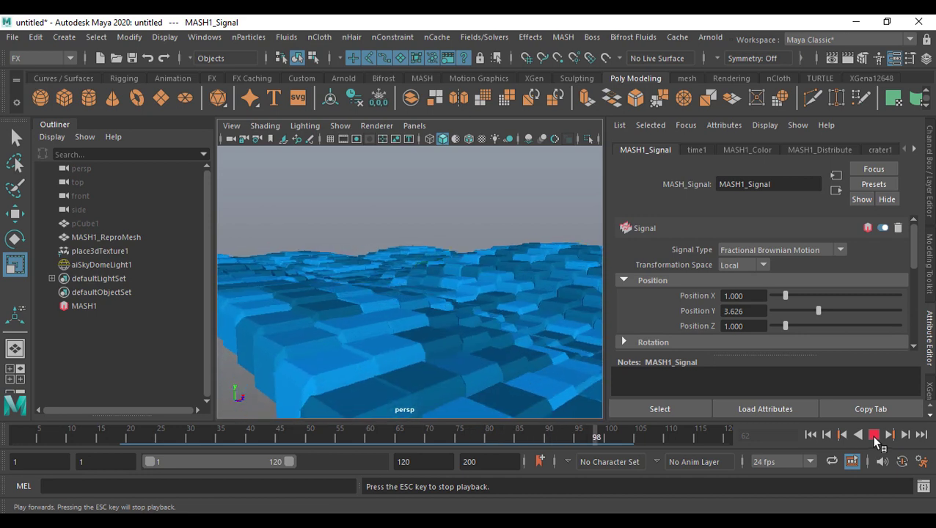
key("Escape")
left_click_drag(441, 334, 495, 323, "alt")
left_click(468, 254)
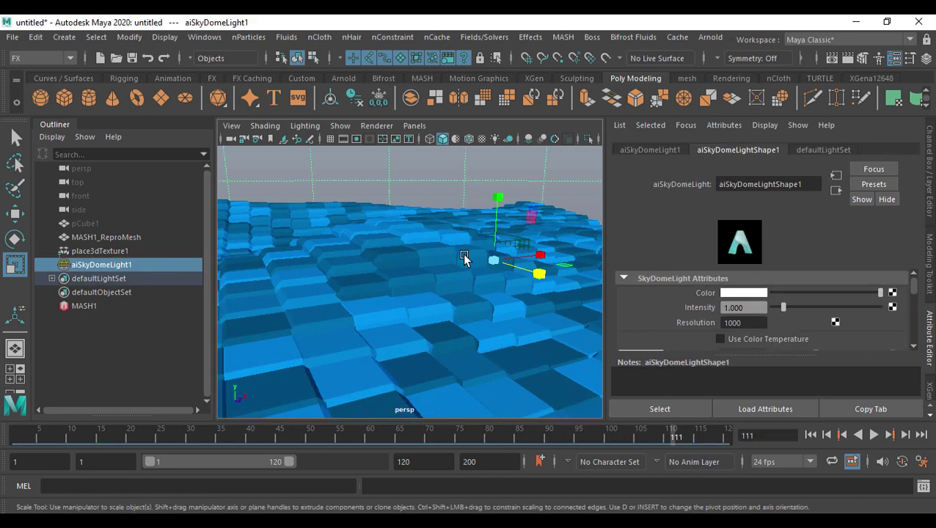
left_click(461, 331)
left_click(561, 197)
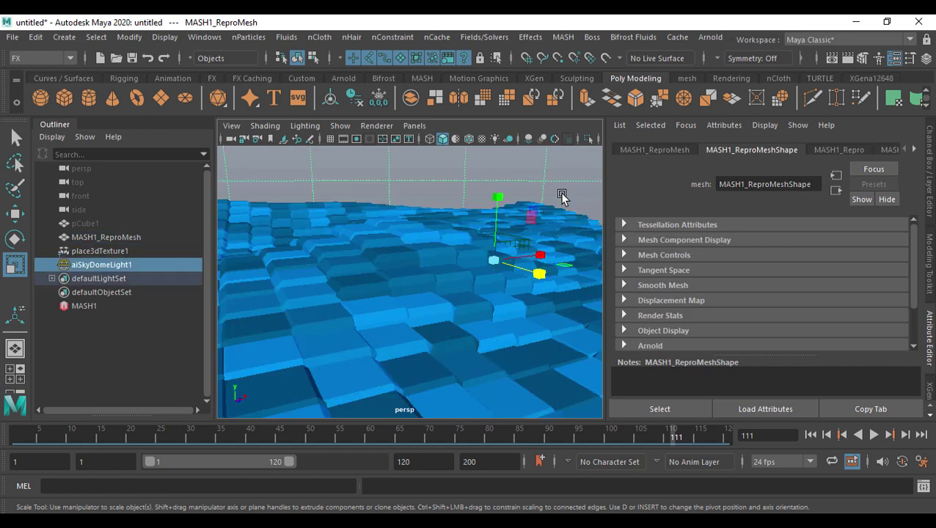
left_click(449, 306)
left_click(464, 189)
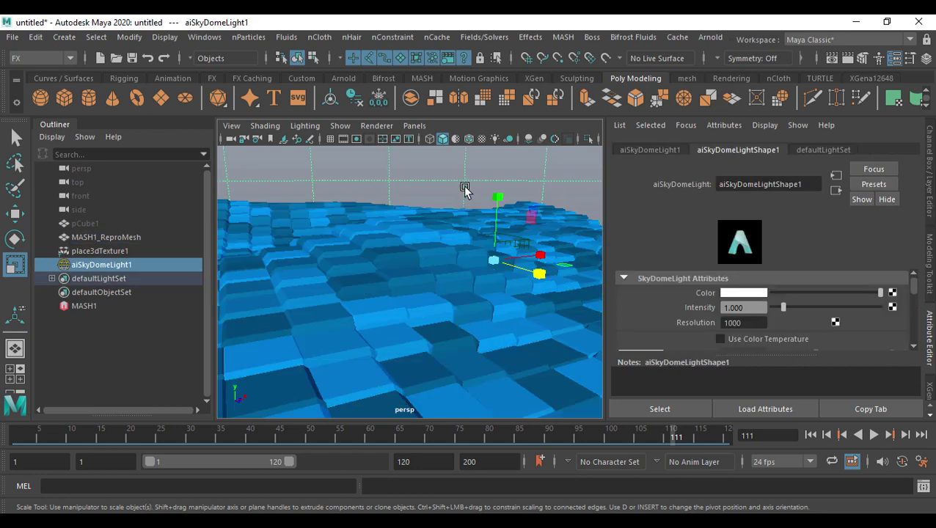
left_click(710, 38)
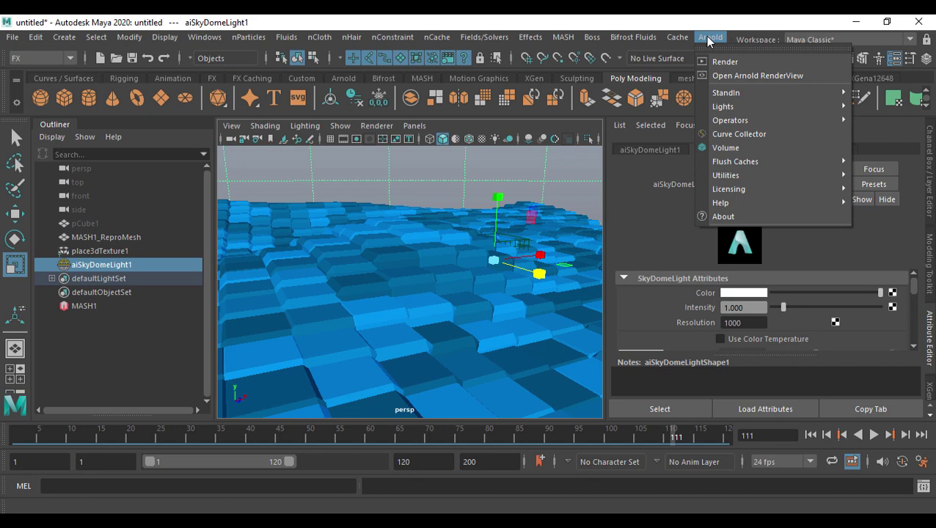
left_click(723, 64)
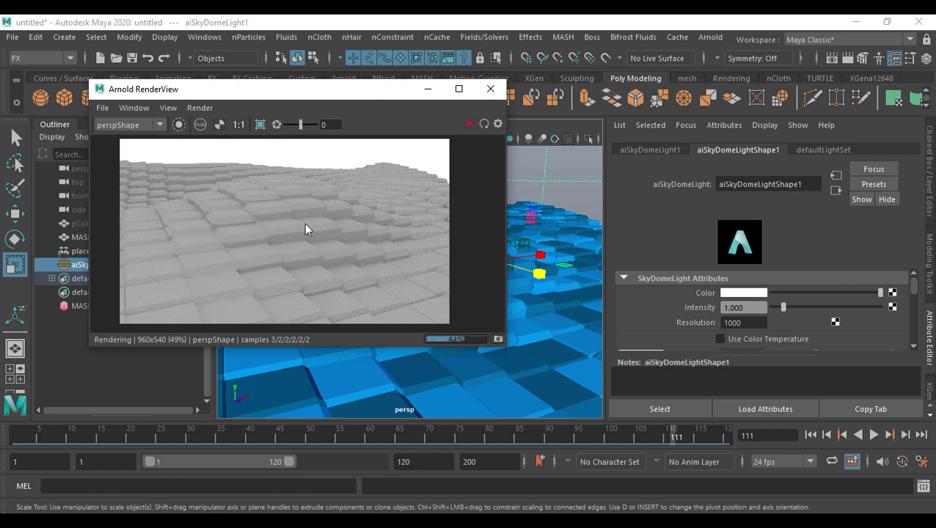
left_click(491, 88)
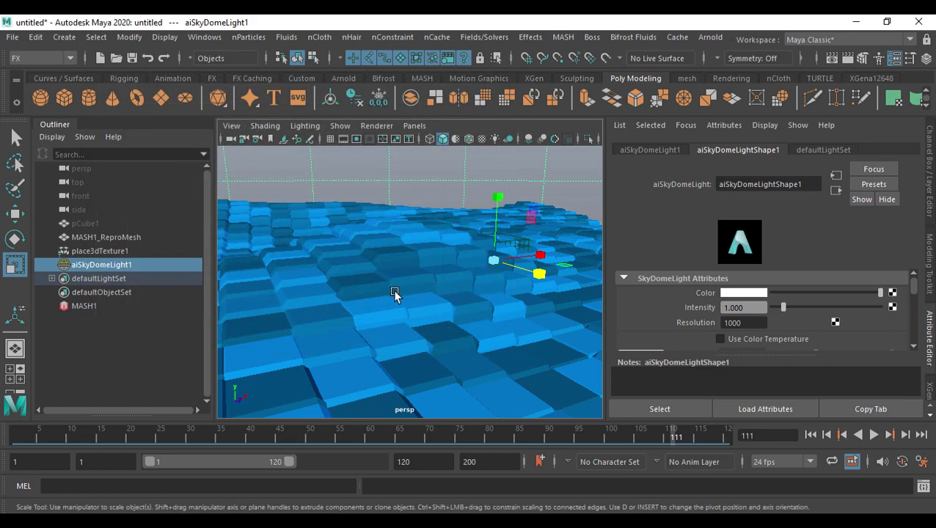
left_click(389, 279)
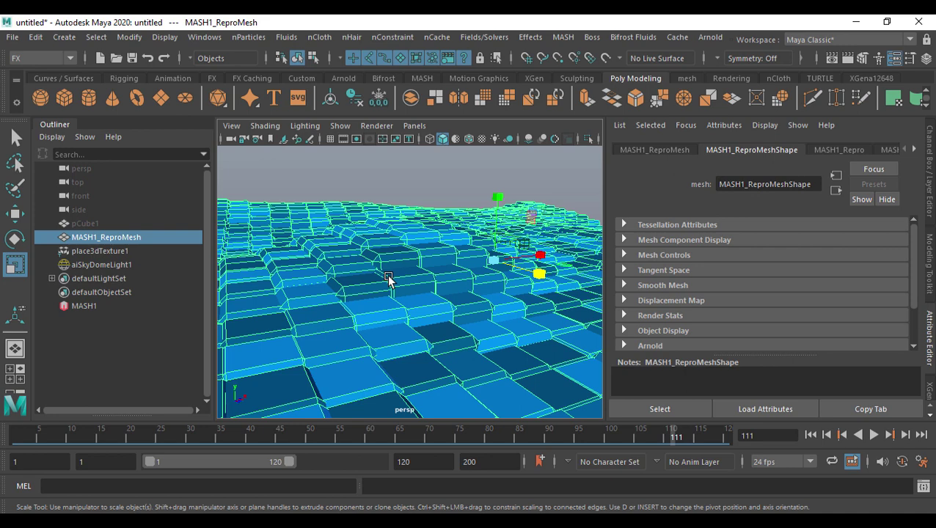
Step: Assign a new Arnold aiStandardSurface material to pCube1 and MASH1_ReproMesh
left_click(374, 269, "shift")
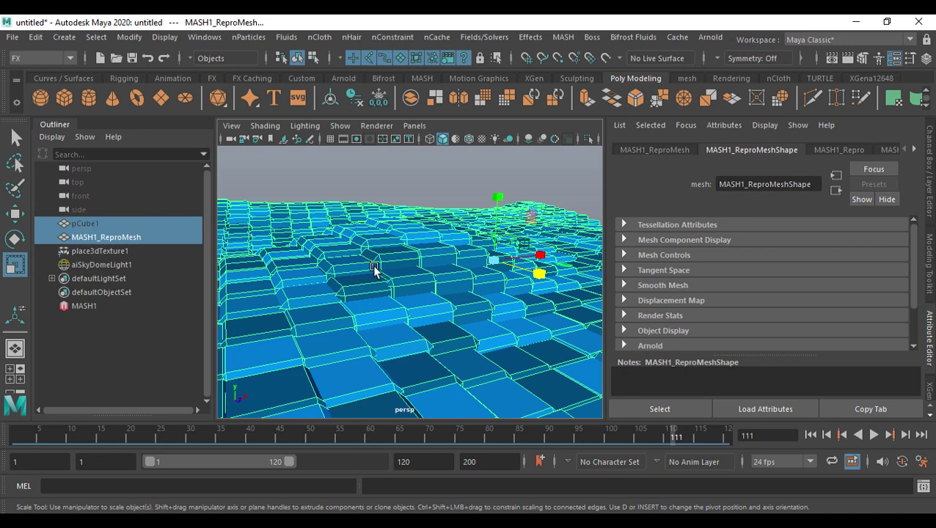
right_click(374, 270)
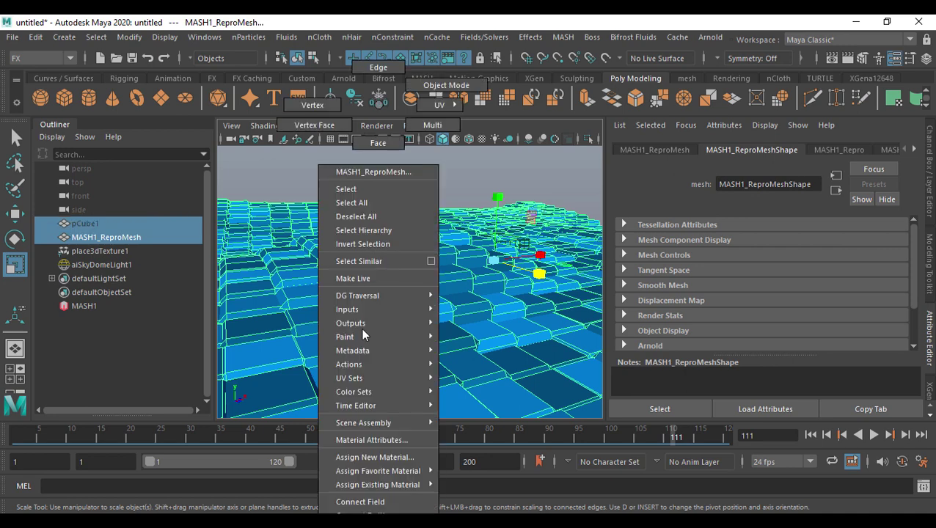
left_click(371, 456)
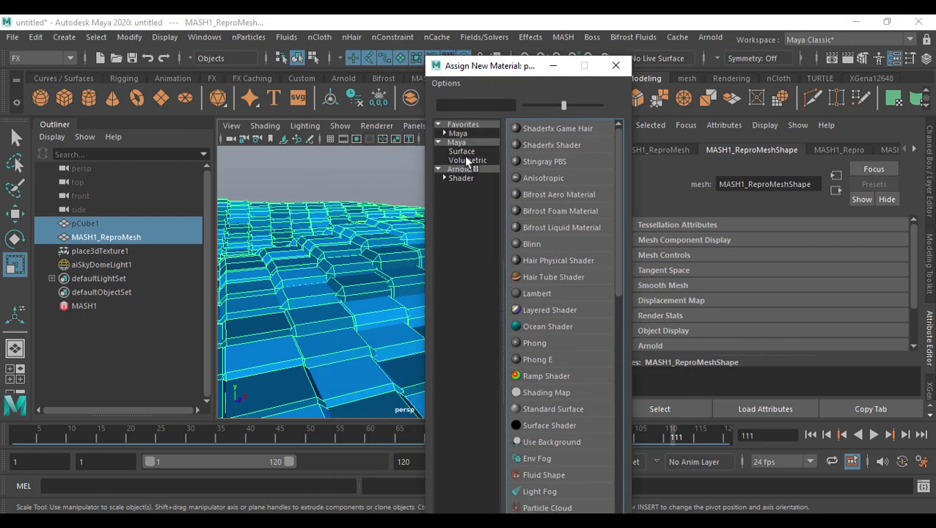
left_click(465, 169)
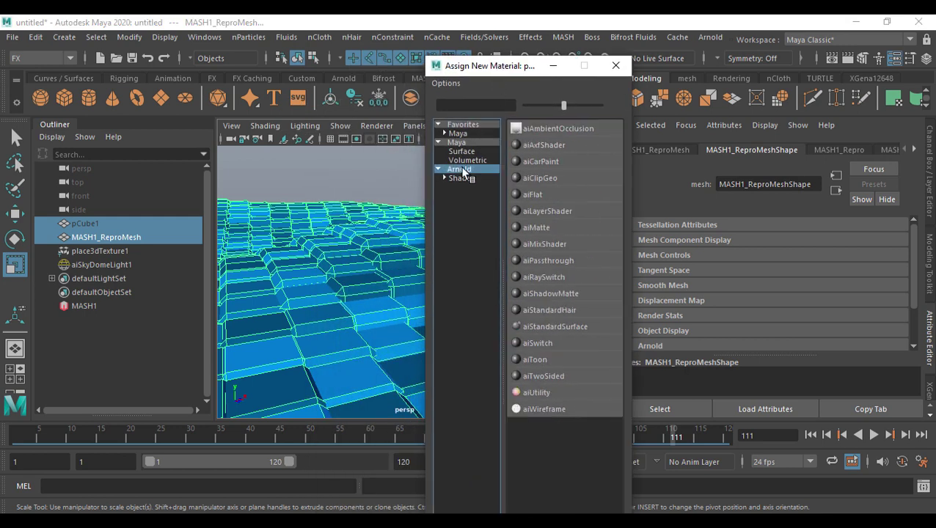
left_click(560, 326)
Step: Set the aiStandardSurface1 Base Color to green from the colour history
scroll(815, 306, "down", 5)
scroll(815, 306, "up", 6)
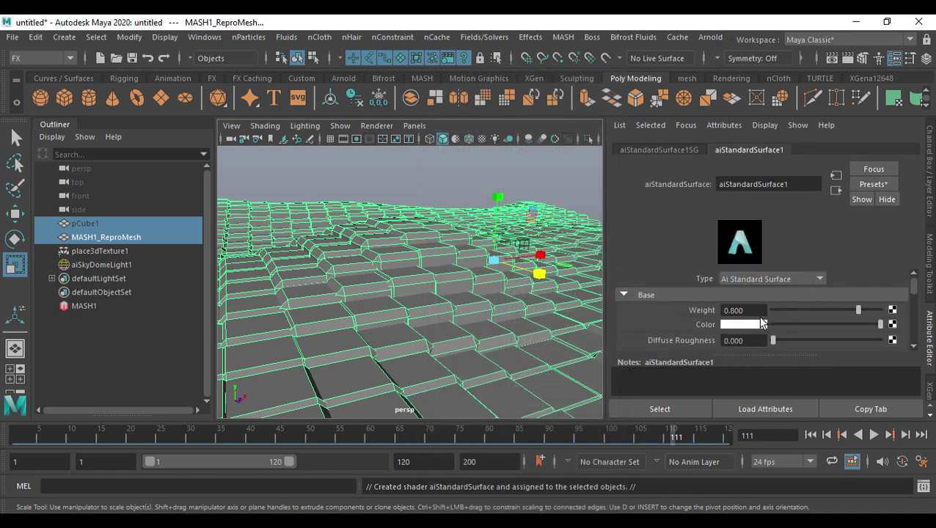
left_click(745, 326)
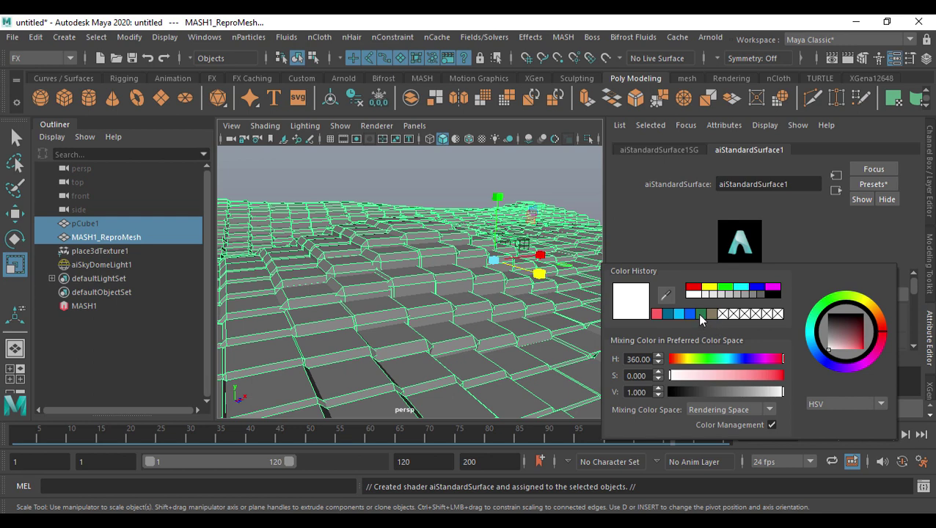
left_click(700, 314)
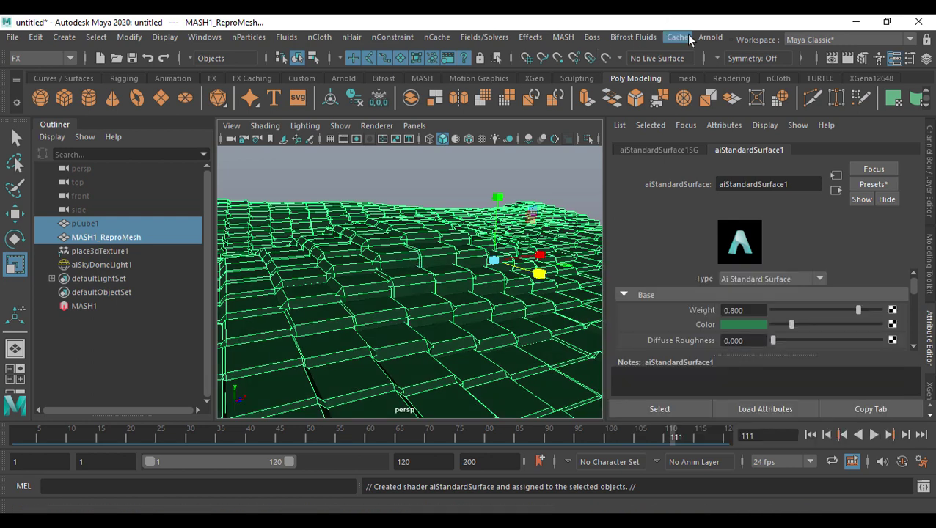
left_click(710, 37)
left_click(718, 58)
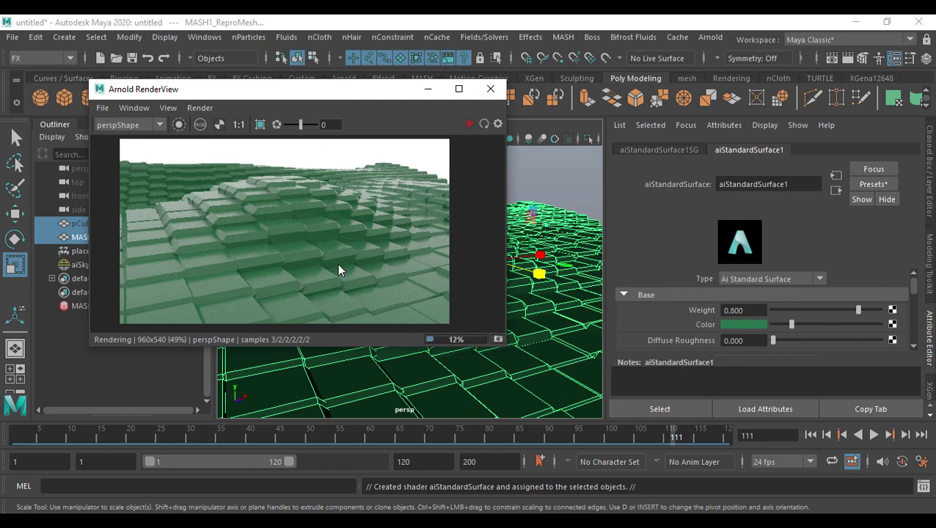
left_click(493, 93)
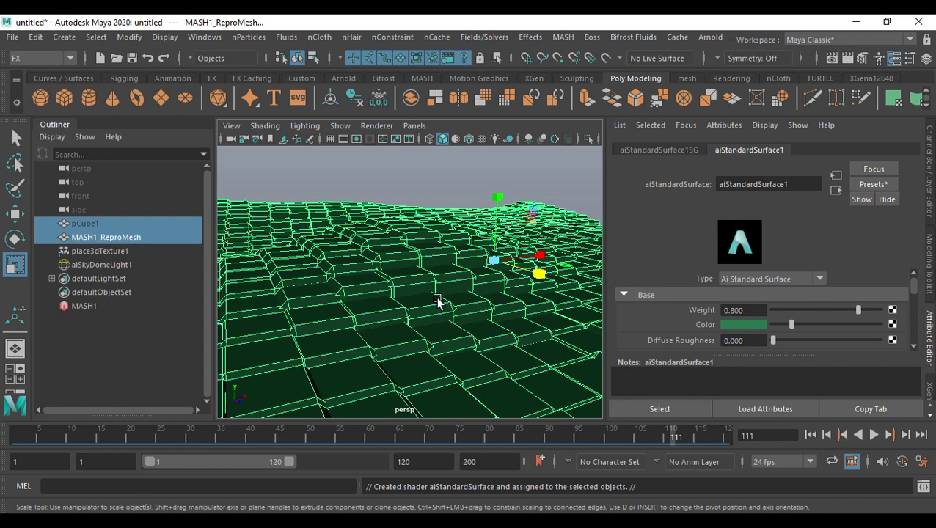
left_click_drag(429, 308, 476, 314, "alt")
Step: Turn on Export Vertex Colors in MASH1_ReproMeshShape's Arnold Export settings
left_click(464, 292)
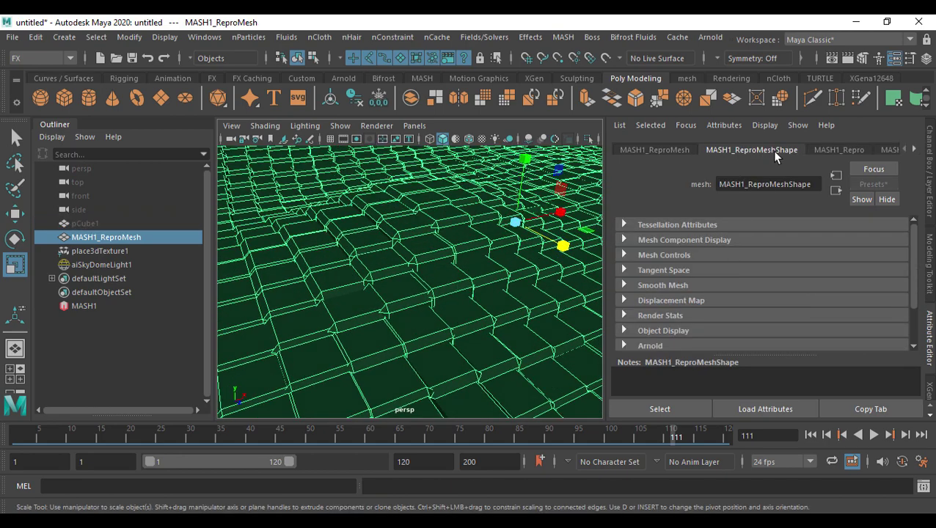
scroll(802, 298, "down", 3)
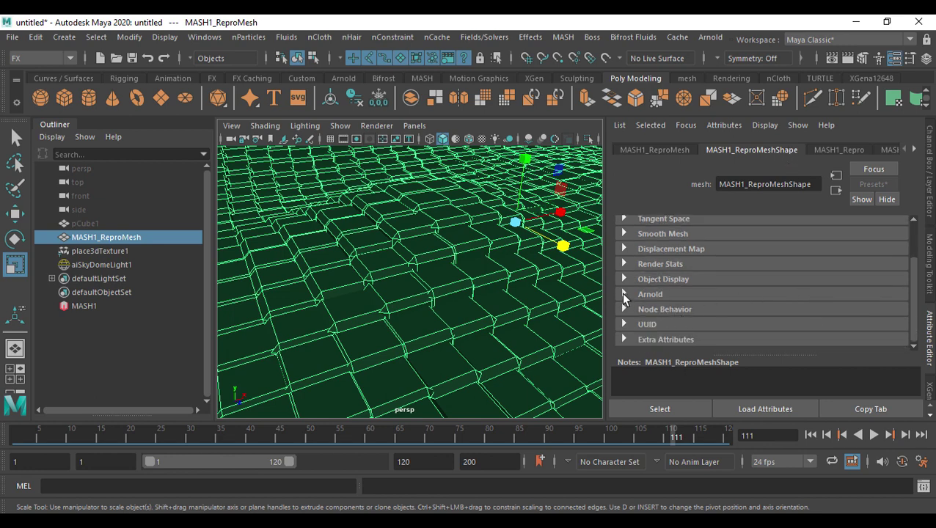
left_click(623, 295)
scroll(838, 291, "down", 4)
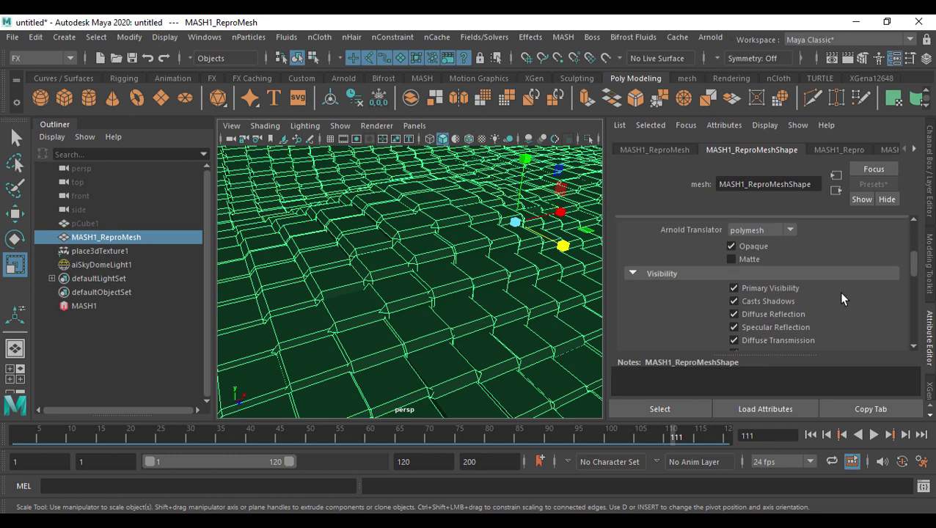
scroll(844, 301, "down", 6)
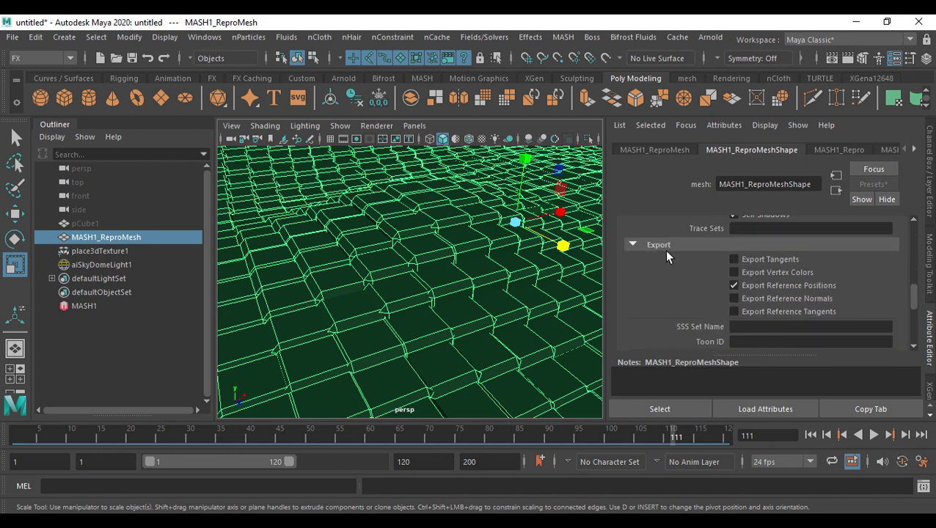
left_click(755, 274)
scroll(675, 266, "up", 5)
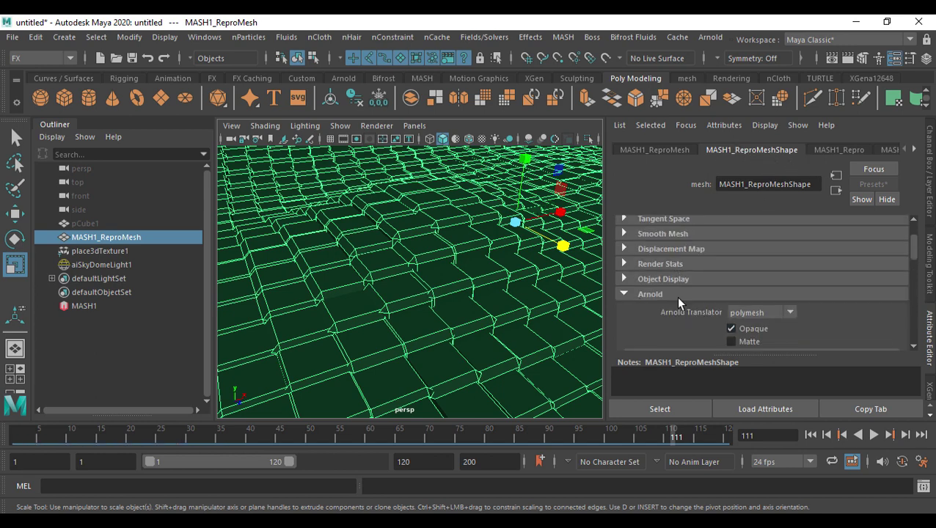
scroll(678, 297, "down", 5)
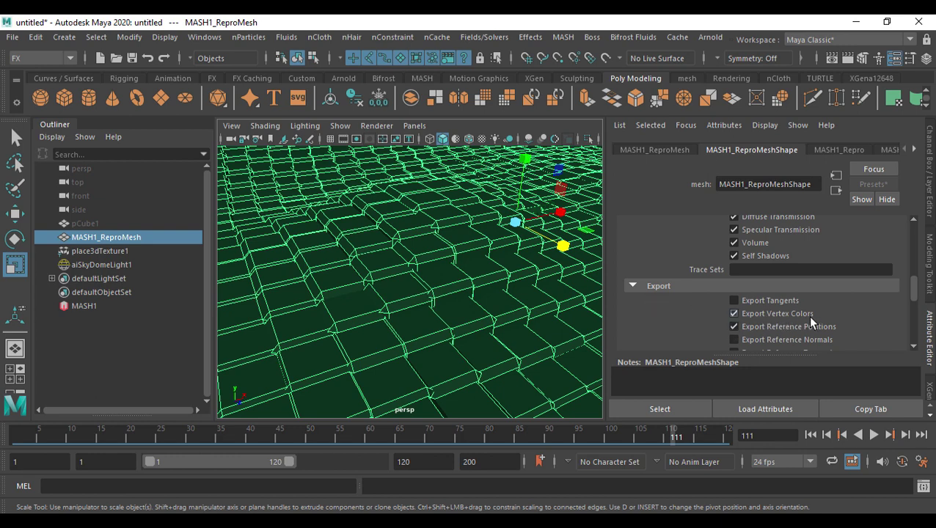
Step: Enable Color Per Vertex in MASH1_Repro's Output Attributes, alongside UVs
left_click(828, 153)
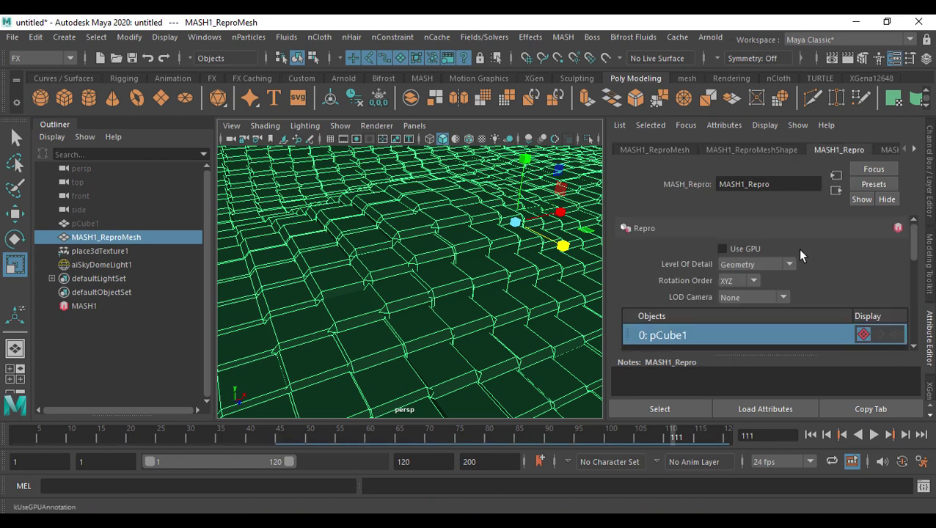
scroll(803, 249, "down", 5)
scroll(803, 233, "down", 4)
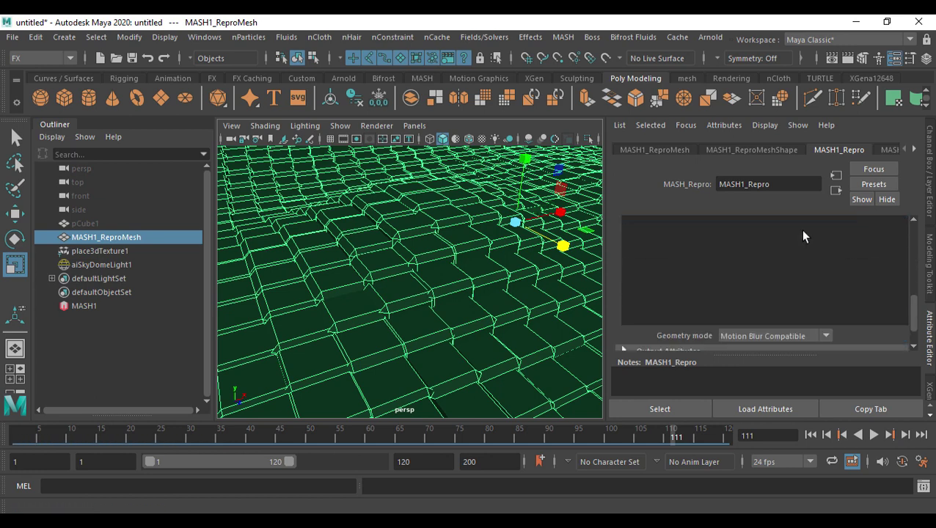
left_click(681, 315)
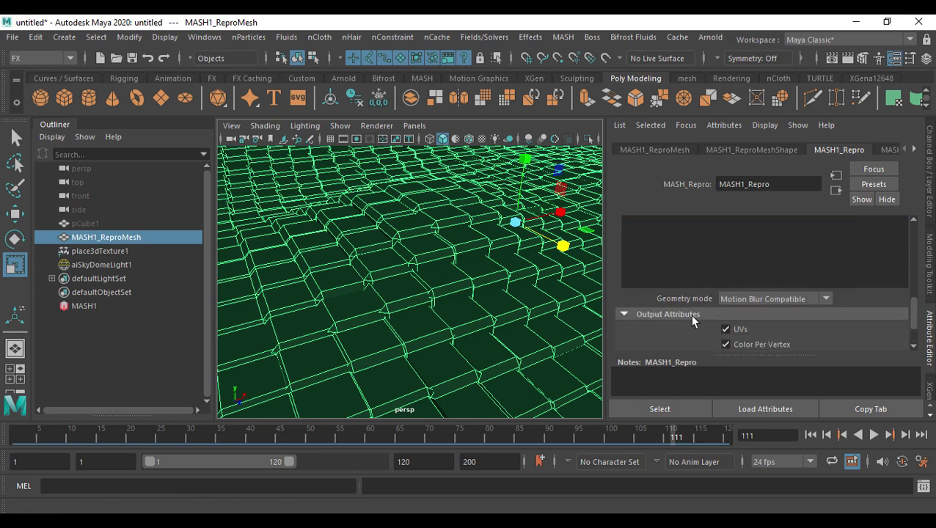
left_click(726, 344)
Step: Connect a new aiUserDataColor node to aiStandardSurface1's base colour via a 'da' search
left_click(914, 150)
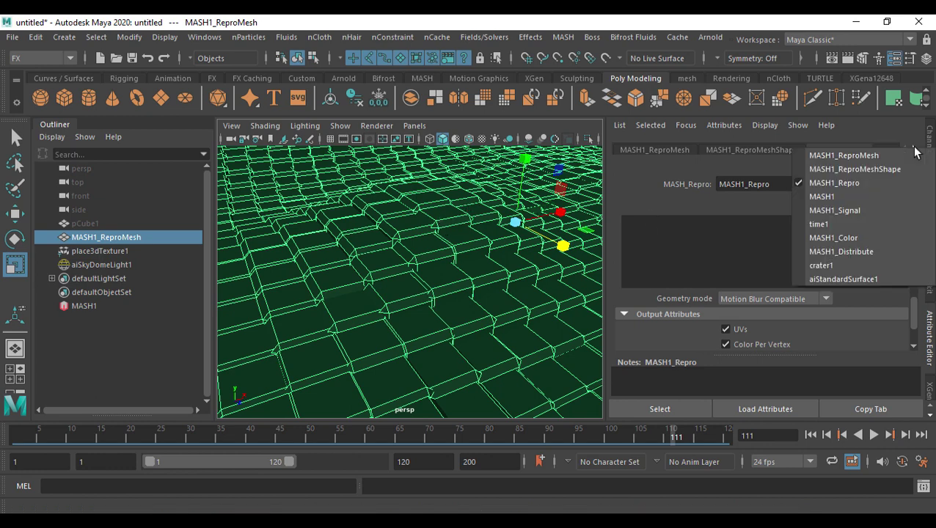
left_click(844, 280)
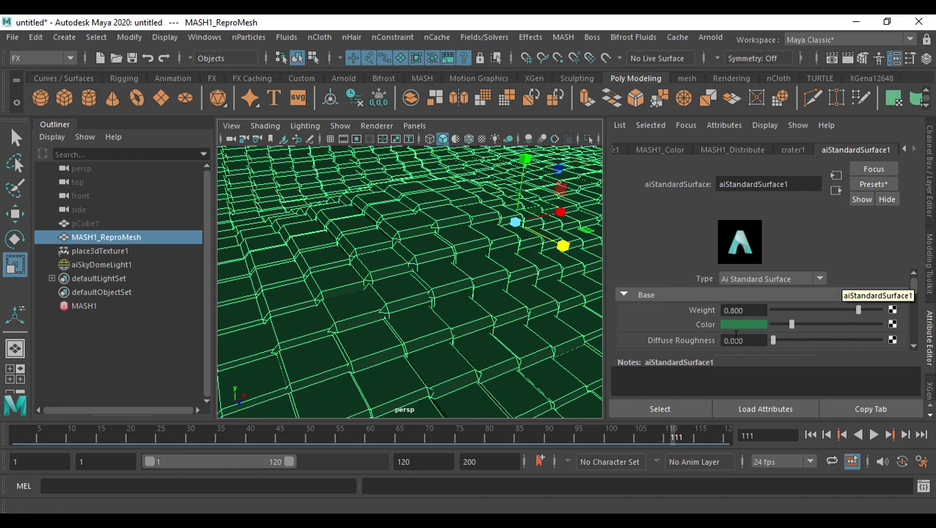
left_click(892, 325)
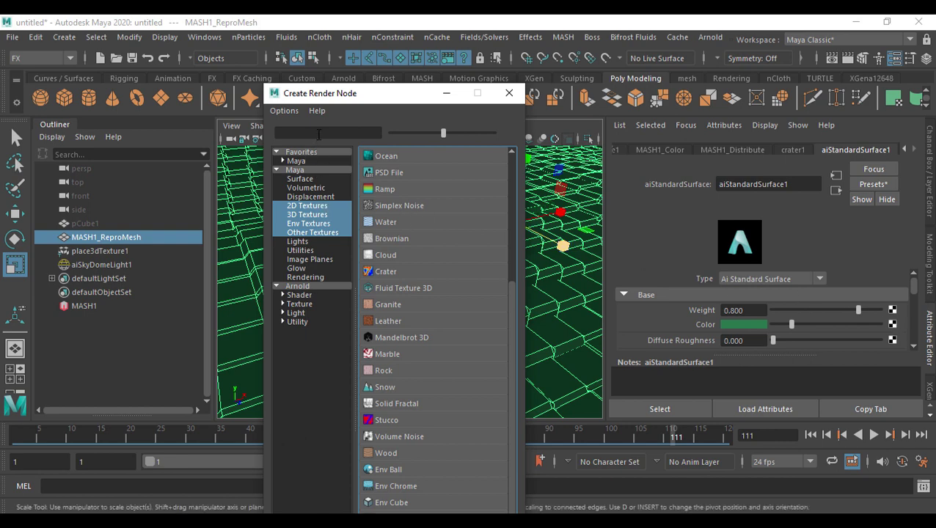
left_click(319, 133)
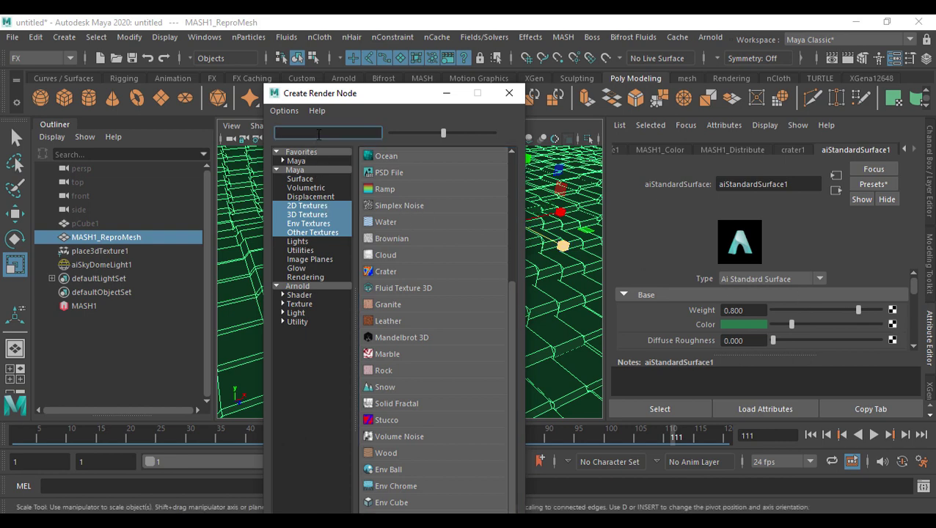
type("data")
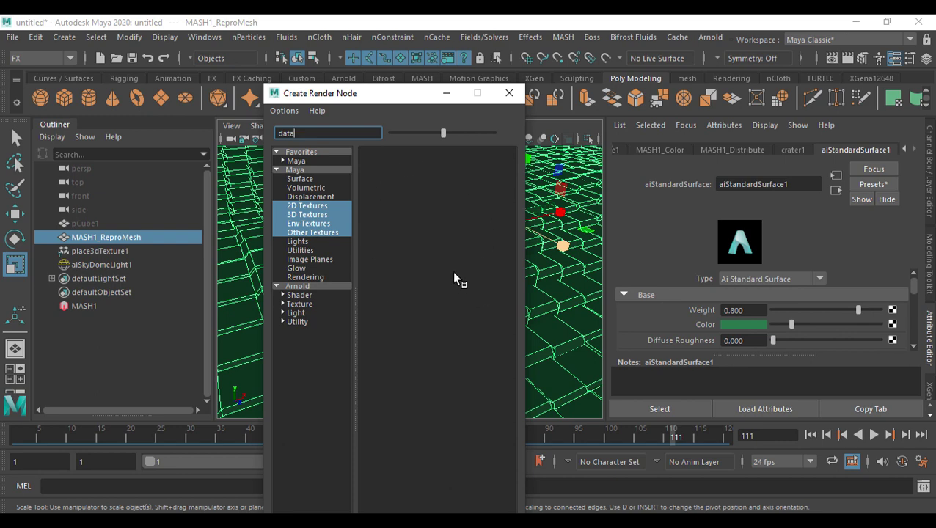
left_click(296, 322)
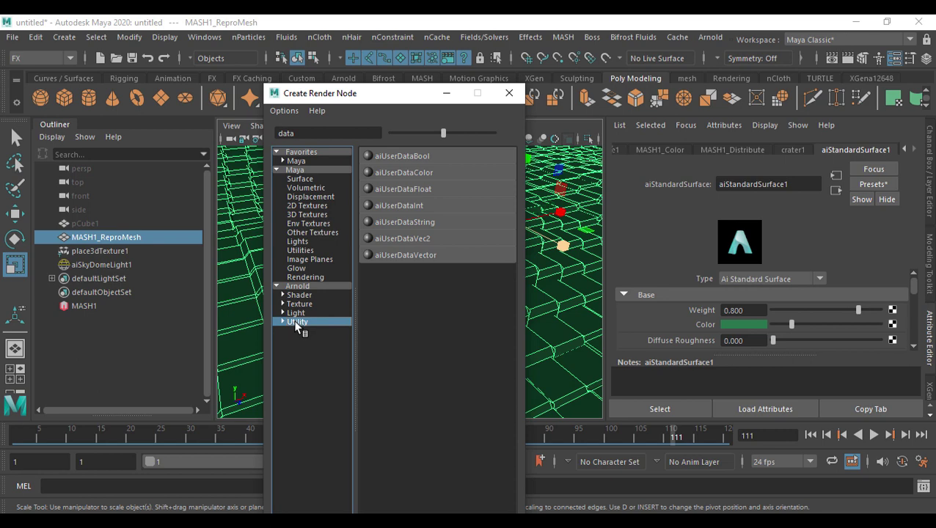
left_click(418, 174)
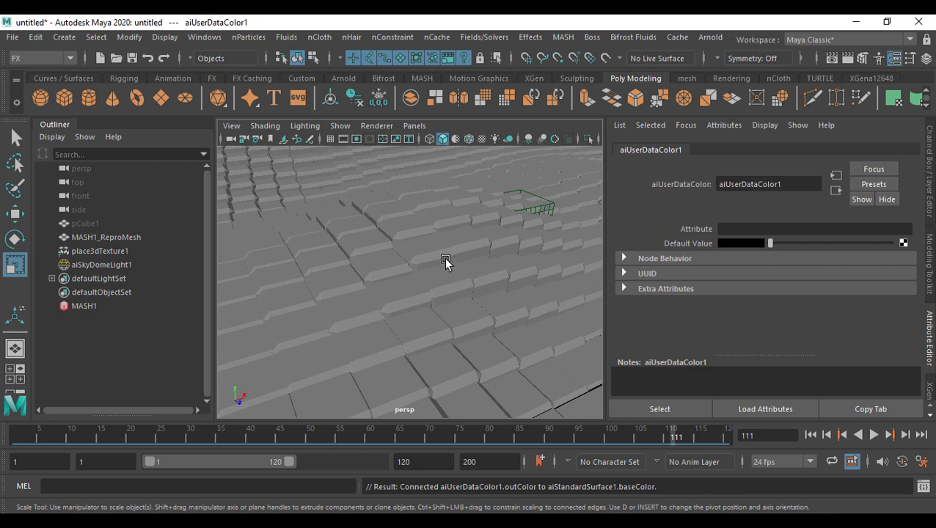
Step: Set the aiUserDataColor Attribute name to colorSet
left_click(756, 230)
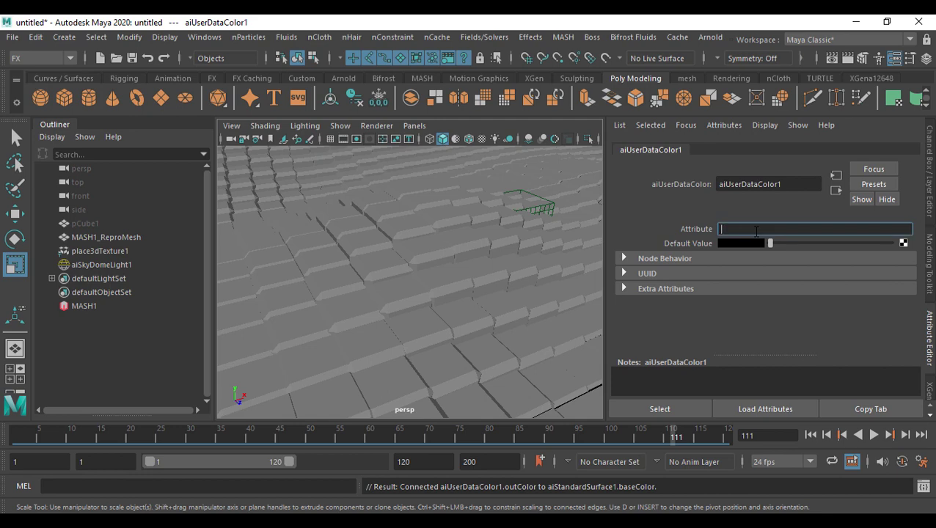
type("colorSet")
key("Return")
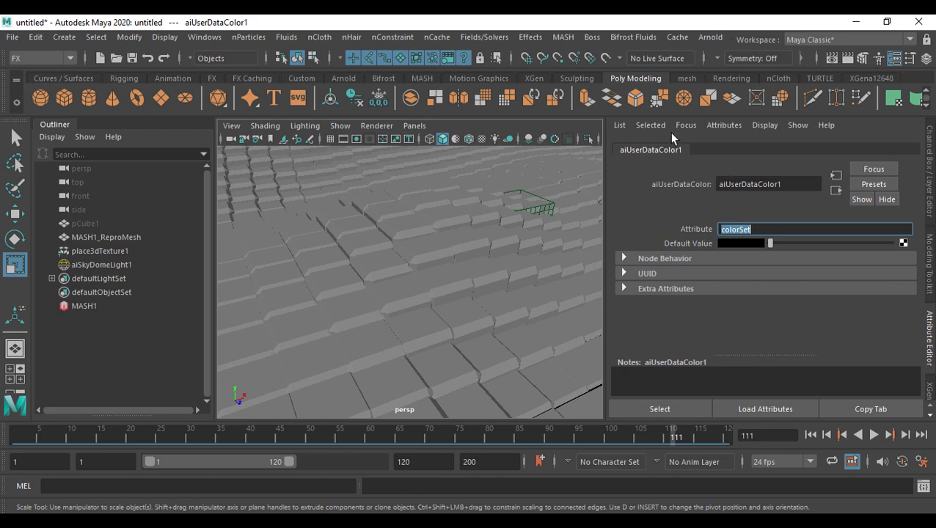
left_click(716, 42)
Step: Render the terrain in Arnold RenderView and set MASH1_Color Random Hue to 0.153
left_click(726, 61)
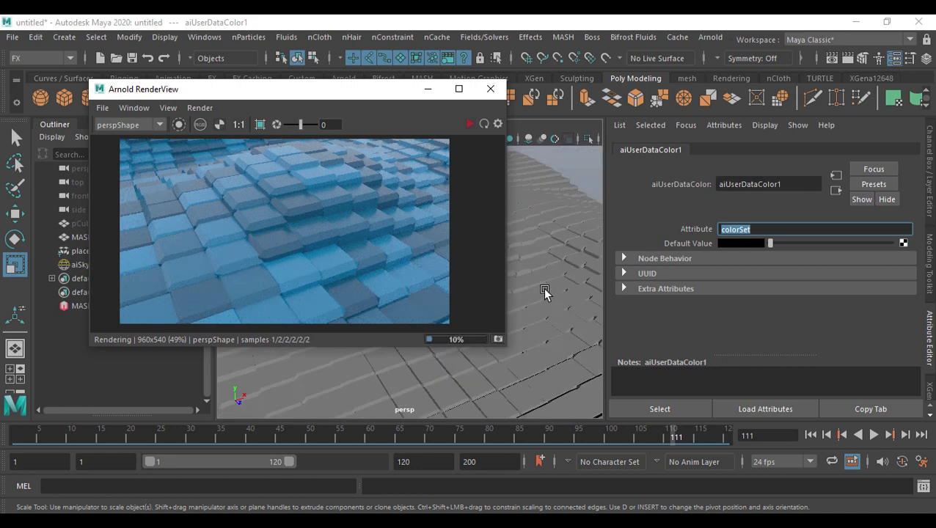
left_click(543, 288)
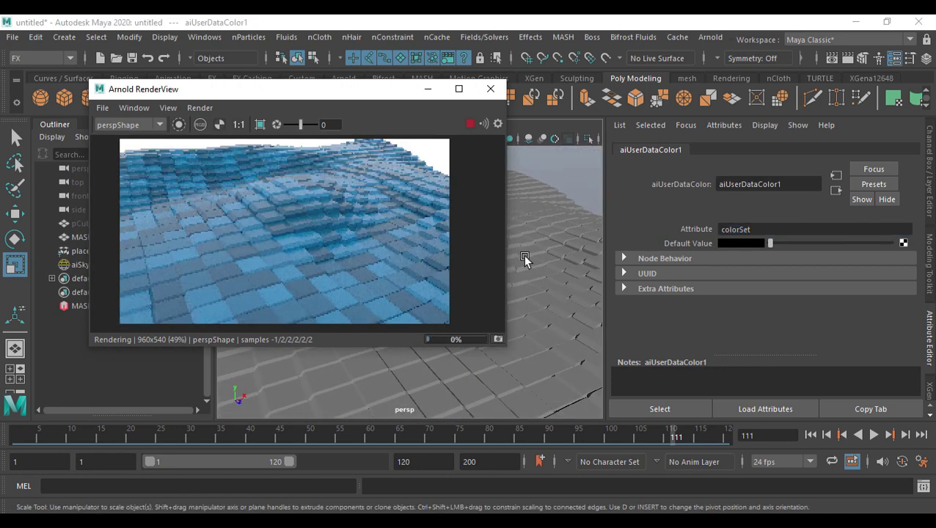
mouse_move(543, 278)
left_mouse_down("alt")
mouse_move(560, 250)
mouse_move(549, 273)
mouse_move(567, 277)
mouse_move(523, 280)
mouse_move(546, 293)
mouse_move(529, 287)
left_mouse_up("alt")
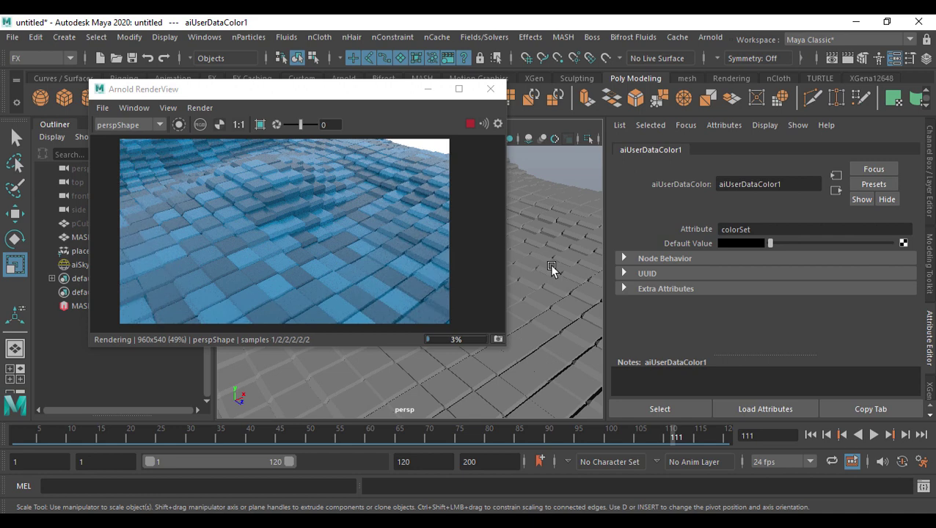
left_click(569, 253)
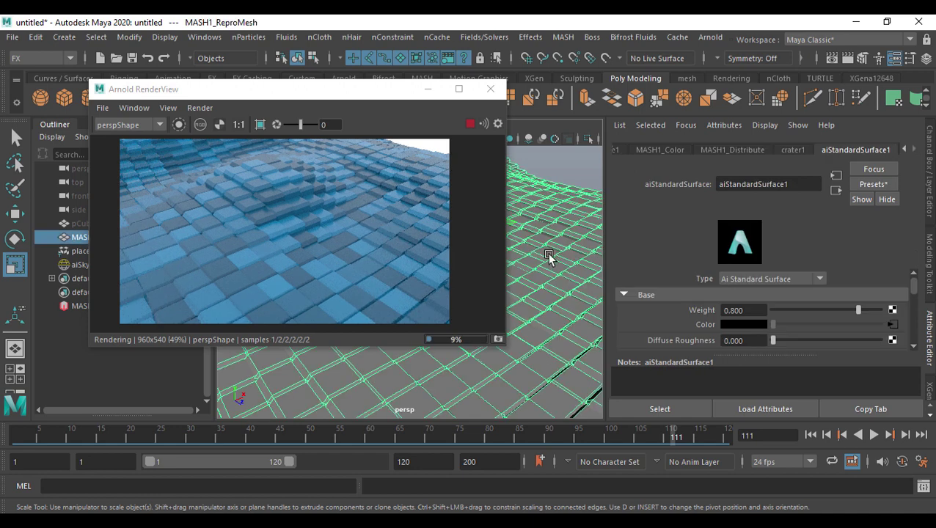
left_click(675, 150)
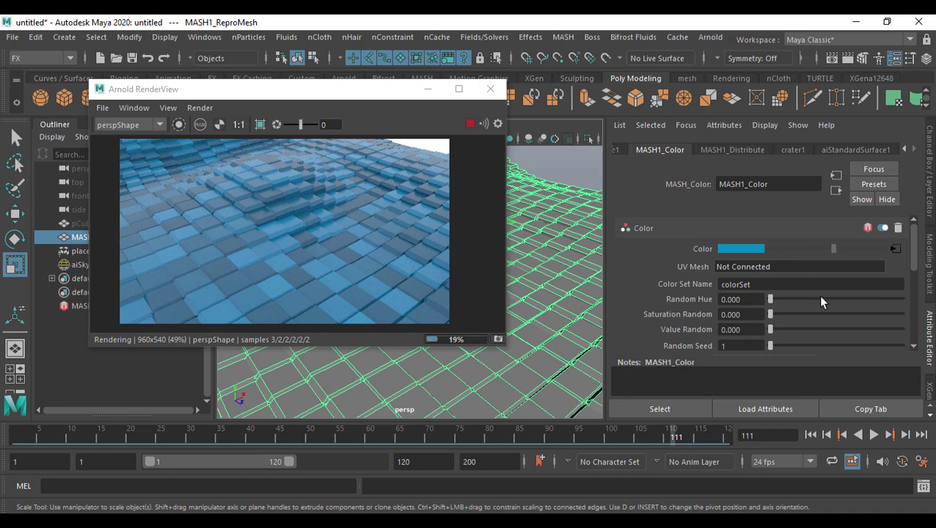
scroll(821, 302, "down", 1)
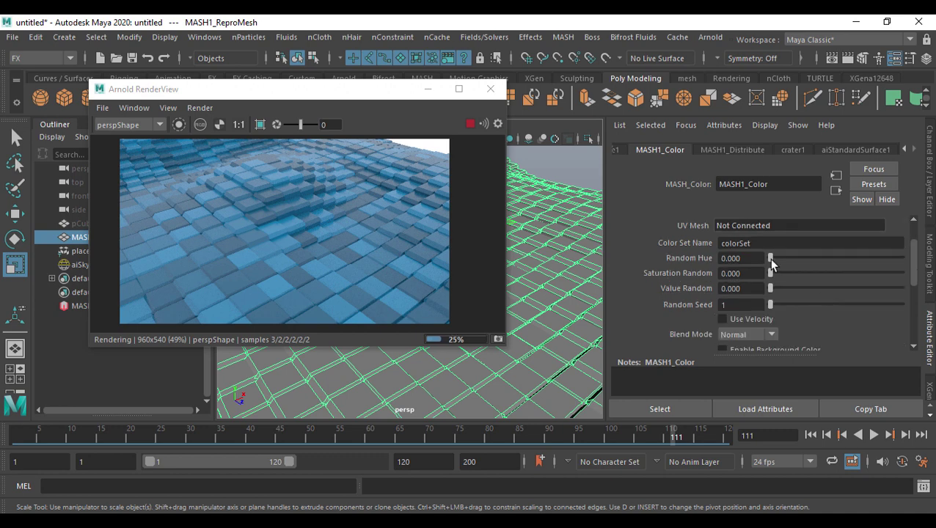
left_click_drag(771, 261, 790, 261)
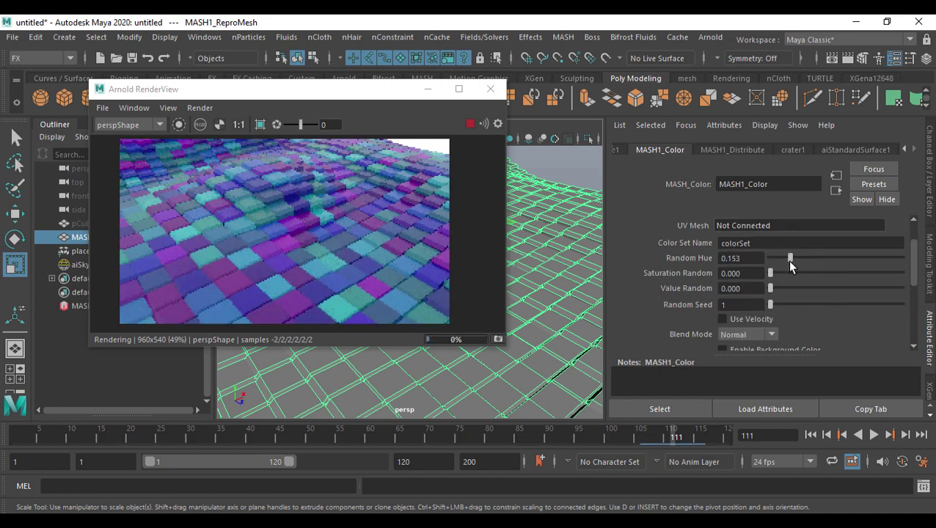
left_click_drag(554, 289, 529, 277, "alt")
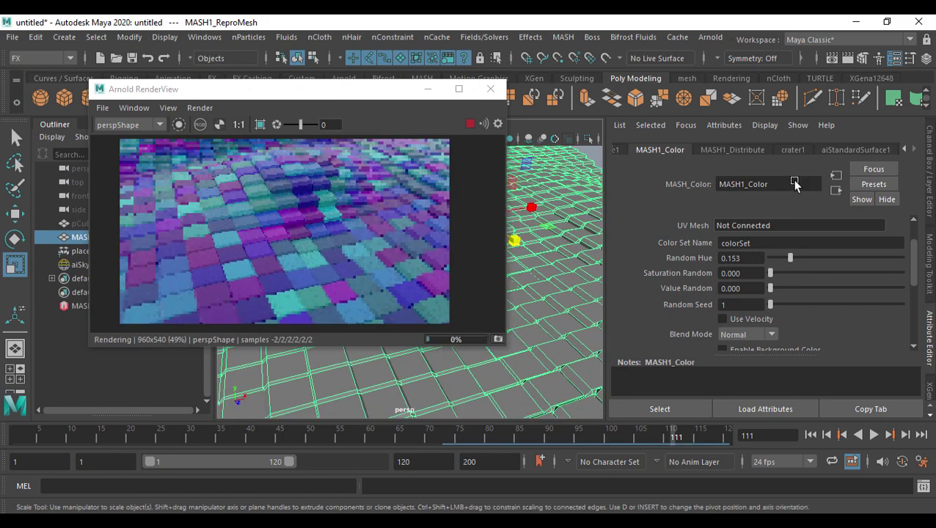
Step: Set MASH1_Distribute Distance X and Distance Z to 50
left_click(746, 152)
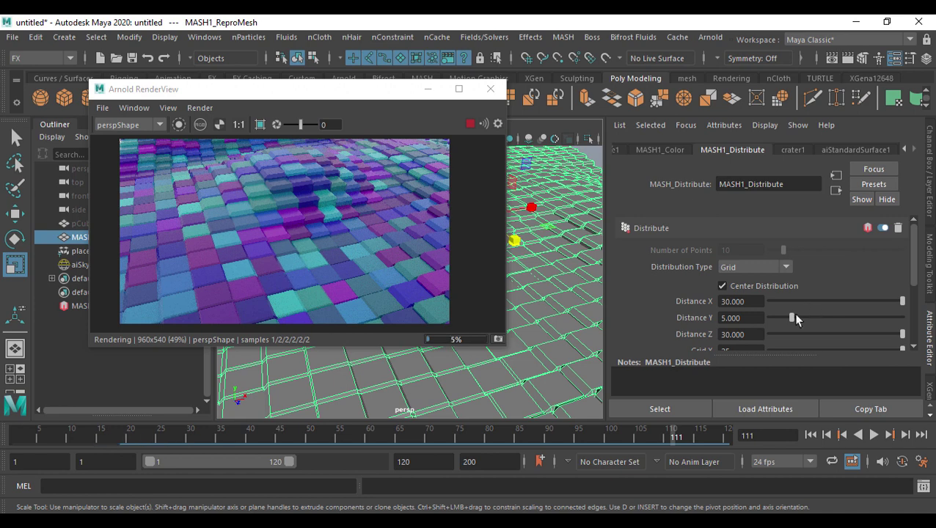
double_click(723, 302)
type("5")
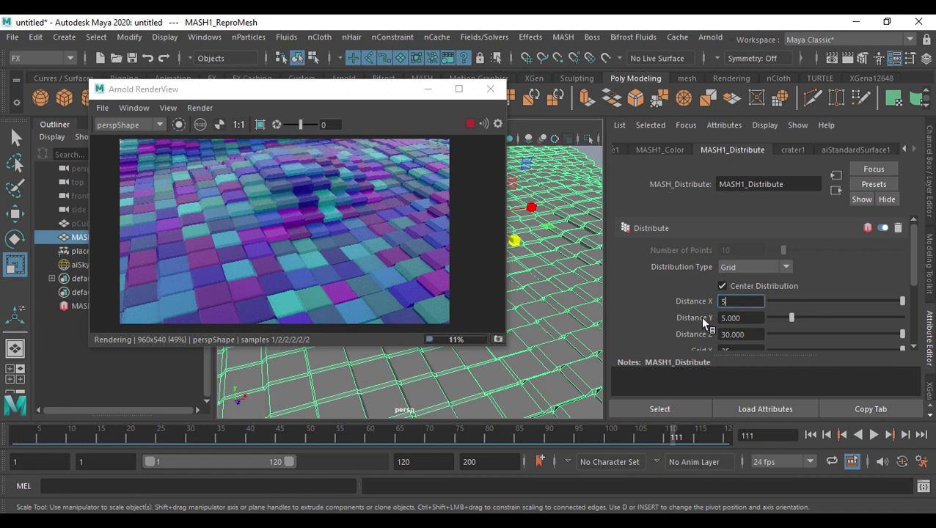
type("0")
scroll(746, 288, "down", 3)
double_click(752, 252)
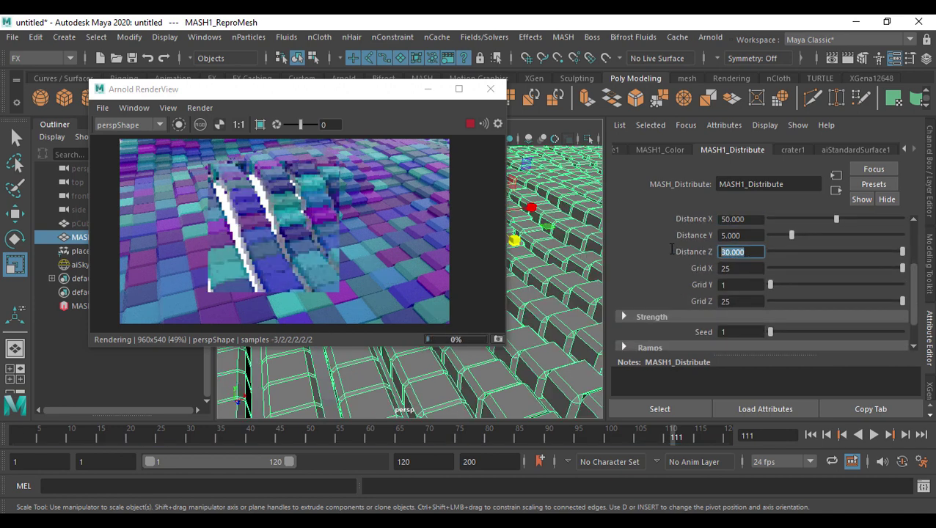
type("50")
key("Return")
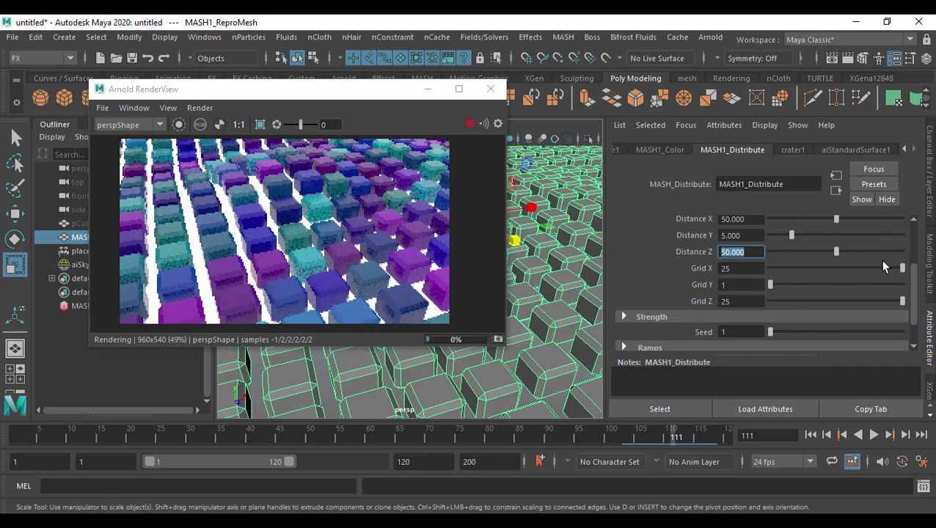
Step: Set the distribution Grid X and Grid Z to 40 each, after first trying 30
key("Tab")
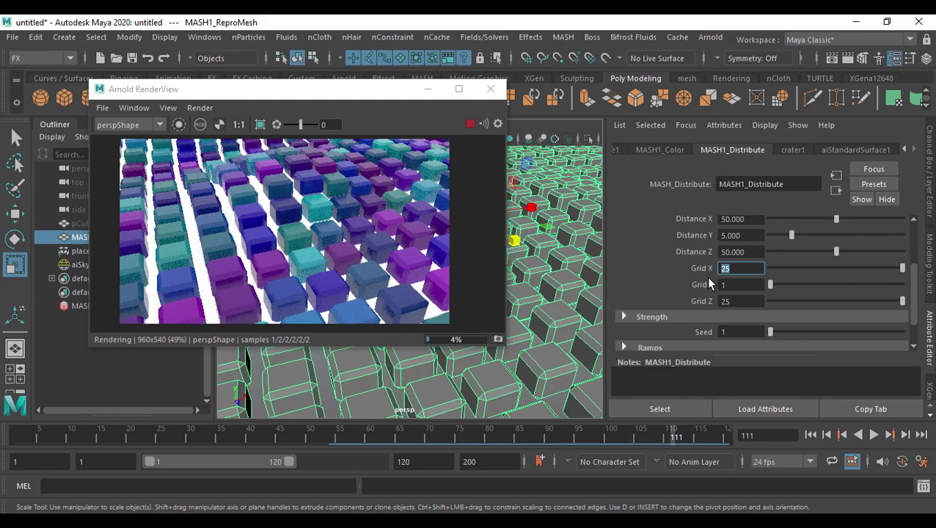
type("30")
key("Tab")
key("Tab")
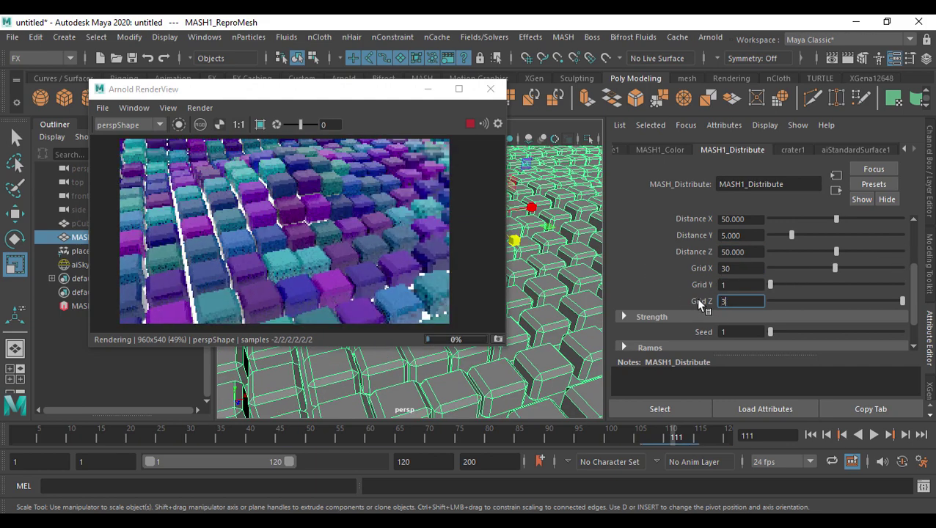
type("30")
key("Return")
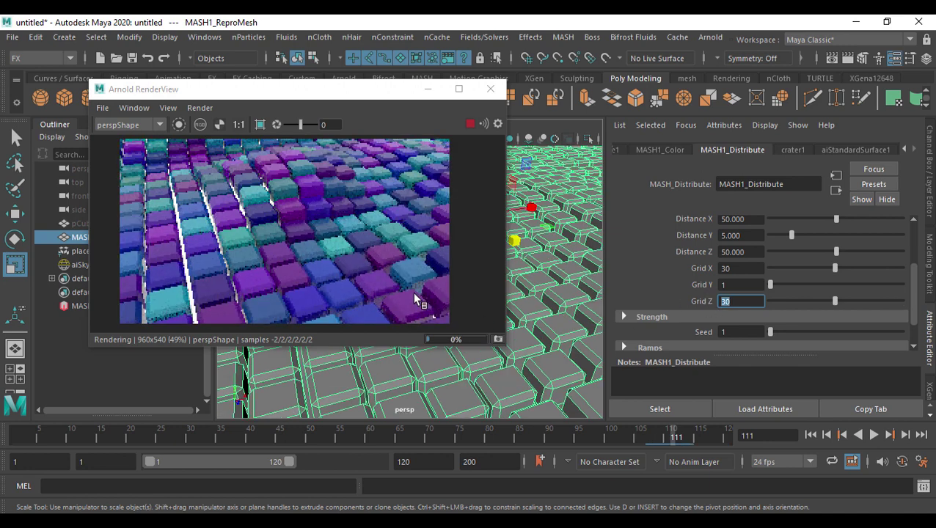
left_click(741, 268)
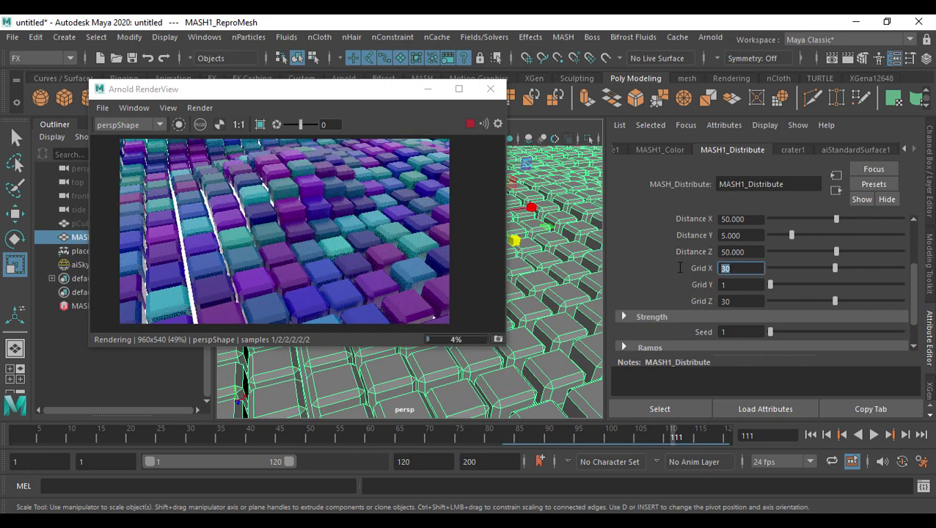
type("40")
key("Tab")
key("Tab")
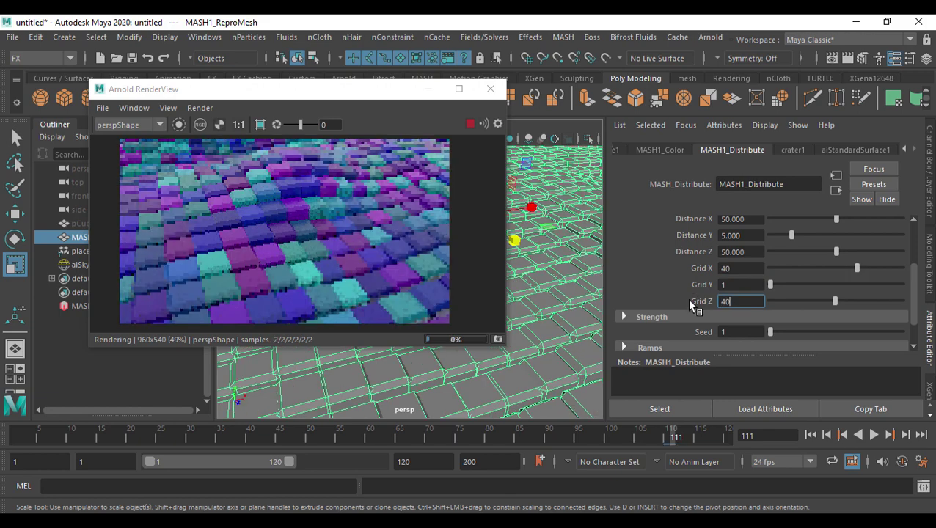
type("40")
key("Return")
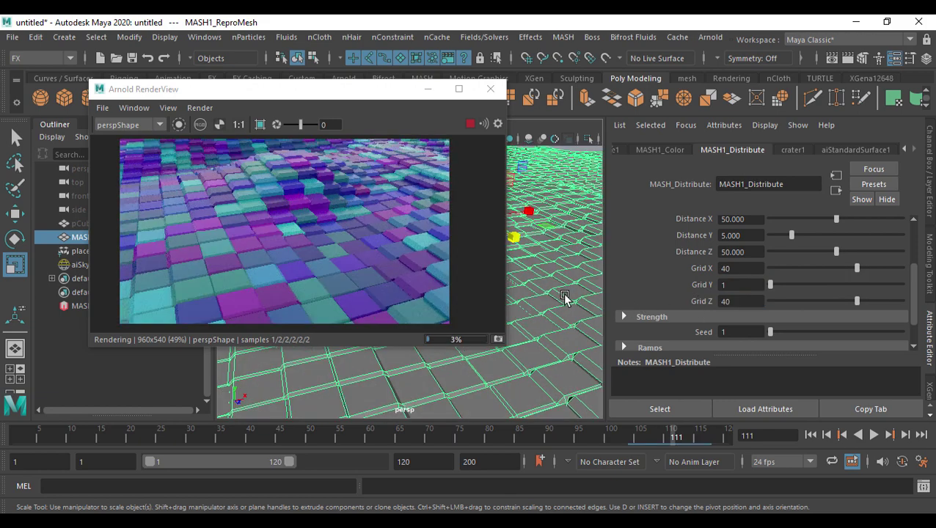
scroll(550, 291, "down", 2)
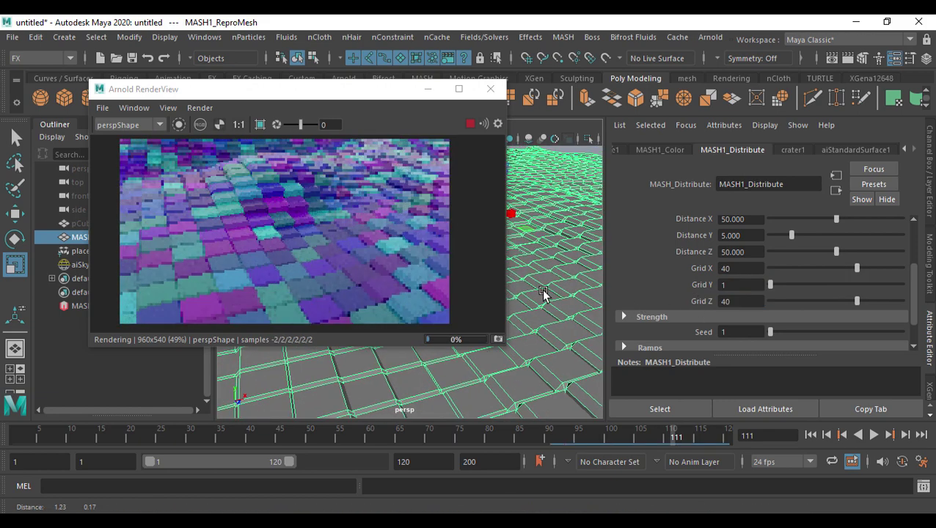
Step: Set MASH1_Color Random Hue 0.842, Saturation Random 0.137 and Value Random 0.426
left_click(661, 149)
left_click_drag(791, 261, 881, 259)
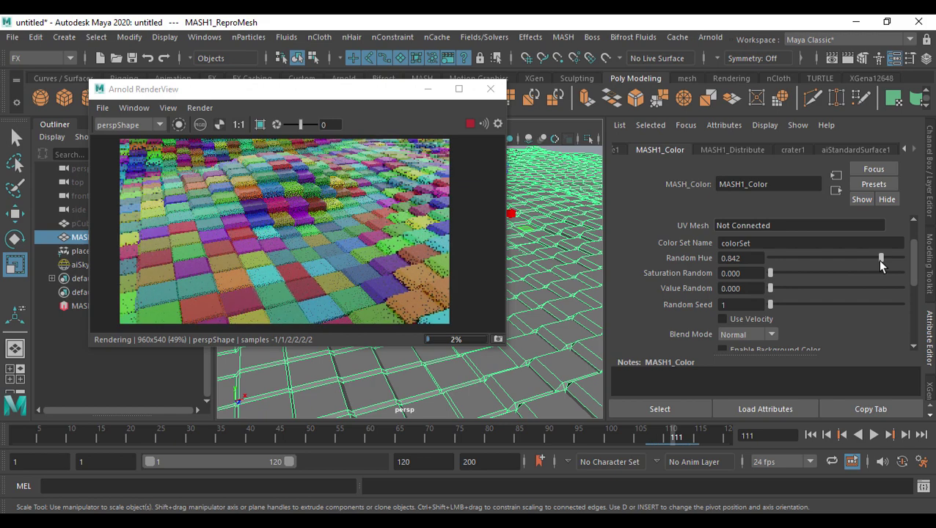
left_click_drag(773, 271, 934, 273)
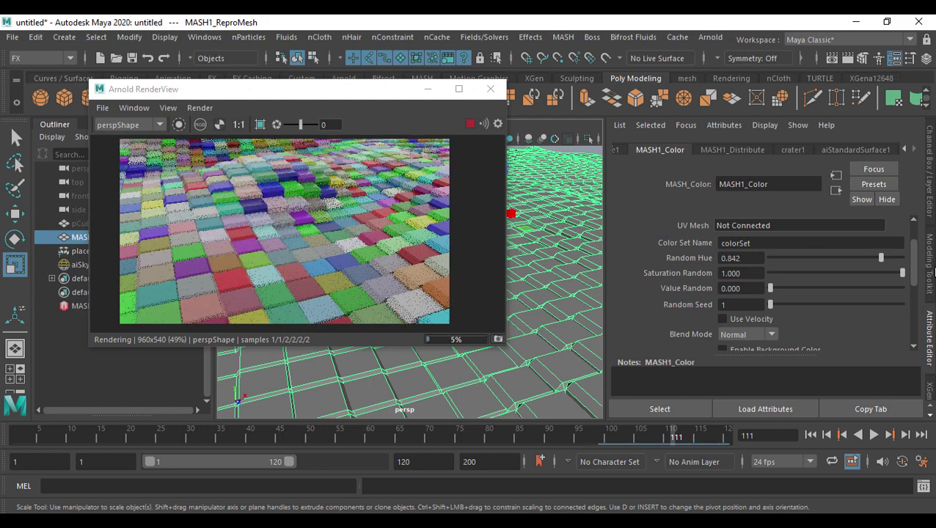
left_click_drag(934, 273, 790, 277)
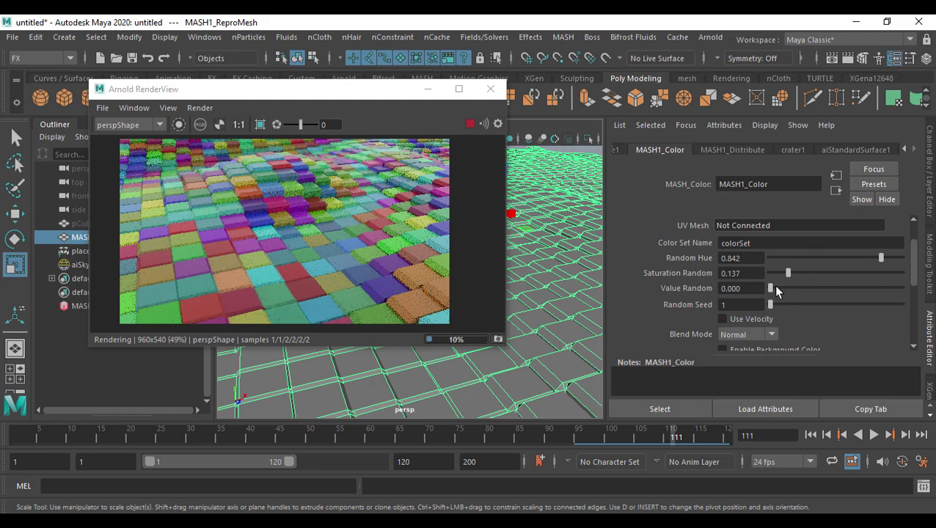
left_click_drag(770, 289, 825, 289)
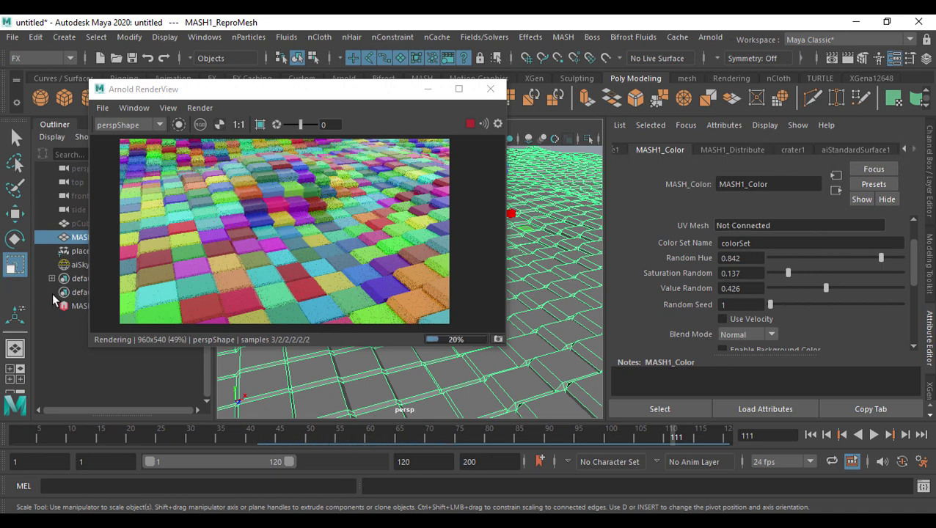
Step: Select the MASH1 network and its MASH1_ReproMesh cube grid
left_click(73, 306)
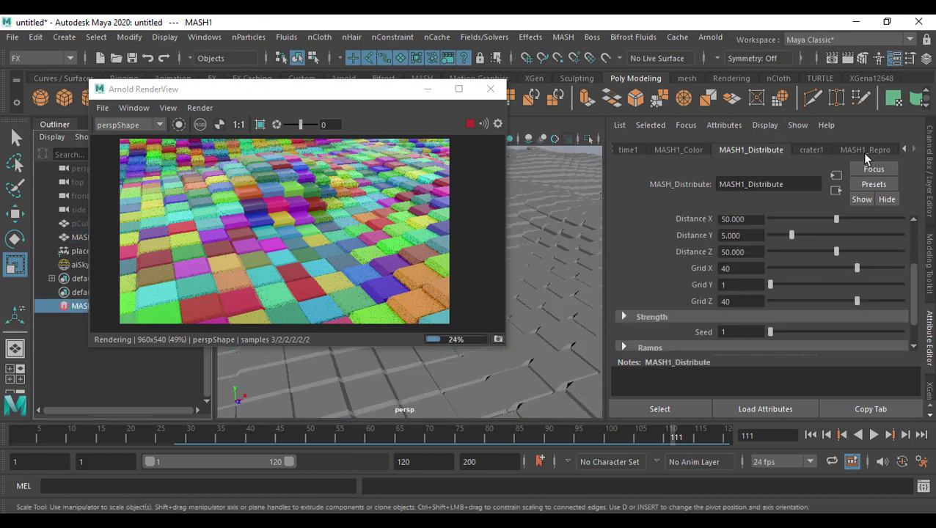
left_click(904, 150)
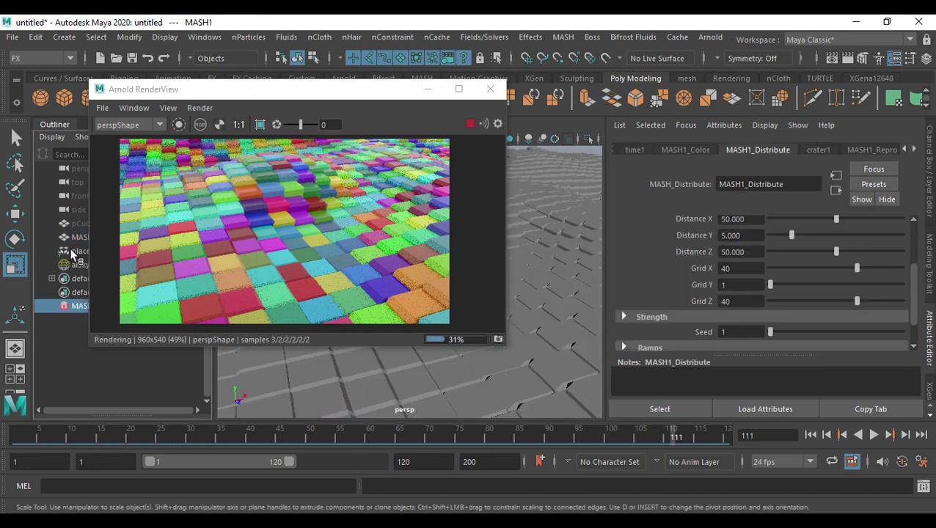
left_click(560, 319)
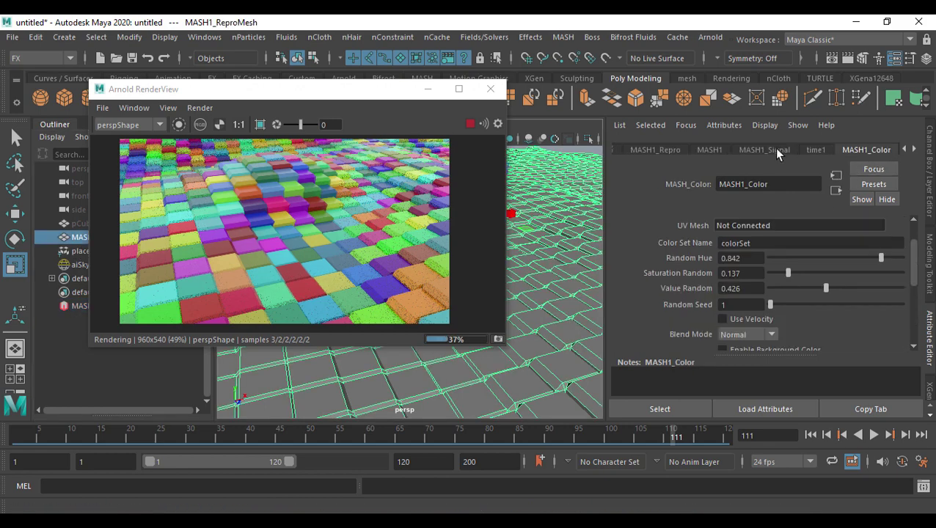
Step: Raise MASH1_Signal's Position Y to 6.374 and view the taller waves
left_click(776, 151)
left_click_drag(829, 316, 853, 318)
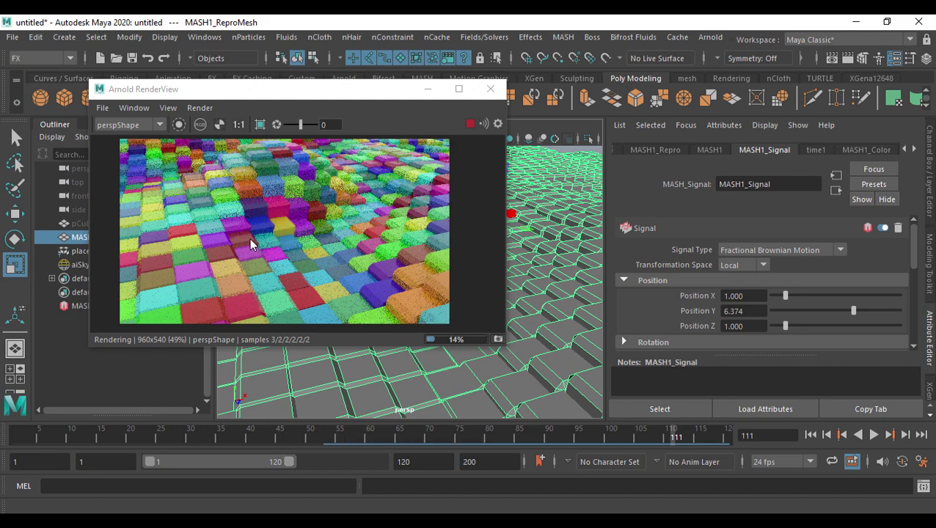
left_click_drag(561, 288, 516, 312, "alt")
middle_click_drag(516, 311, 511, 304, "alt")
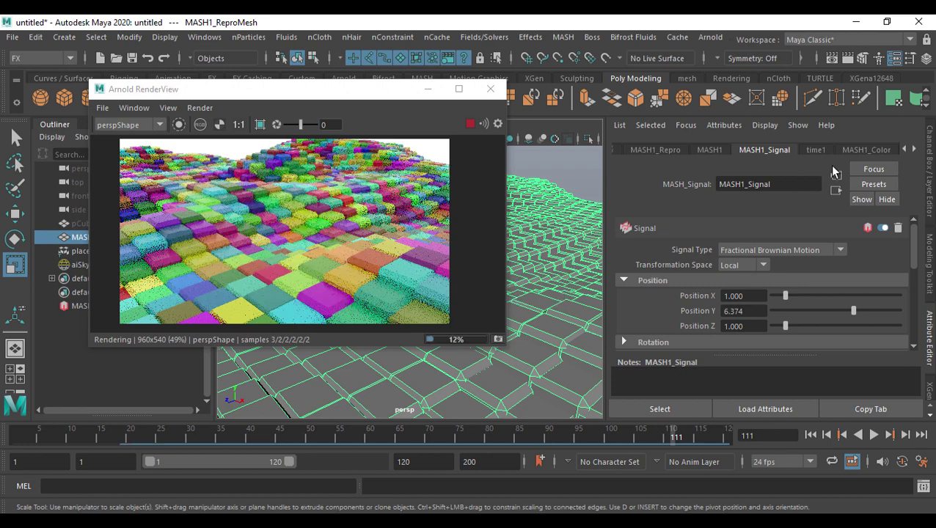
Step: Bring up the aiStandardSurface1 material settings in the Attribute Editor
left_click(914, 149)
left_click(851, 284)
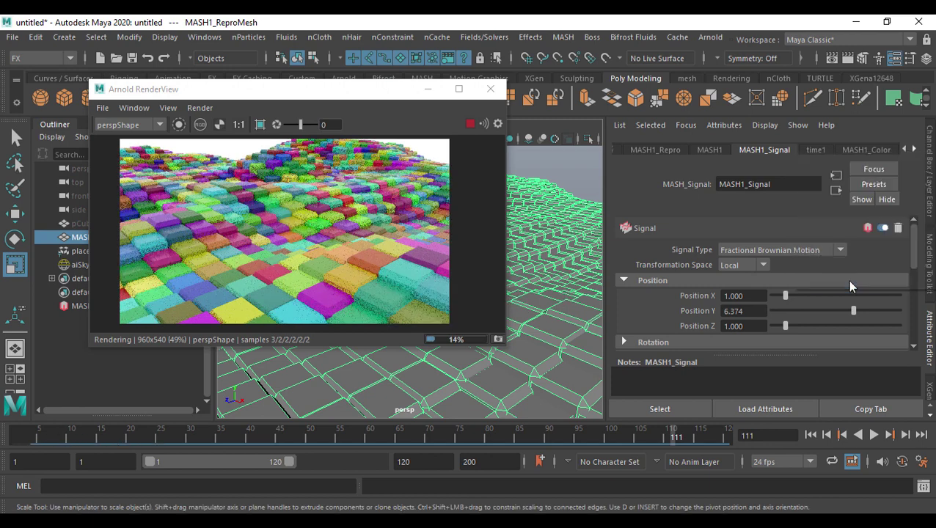
scroll(810, 300, "down", 2)
scroll(804, 304, "up", 1)
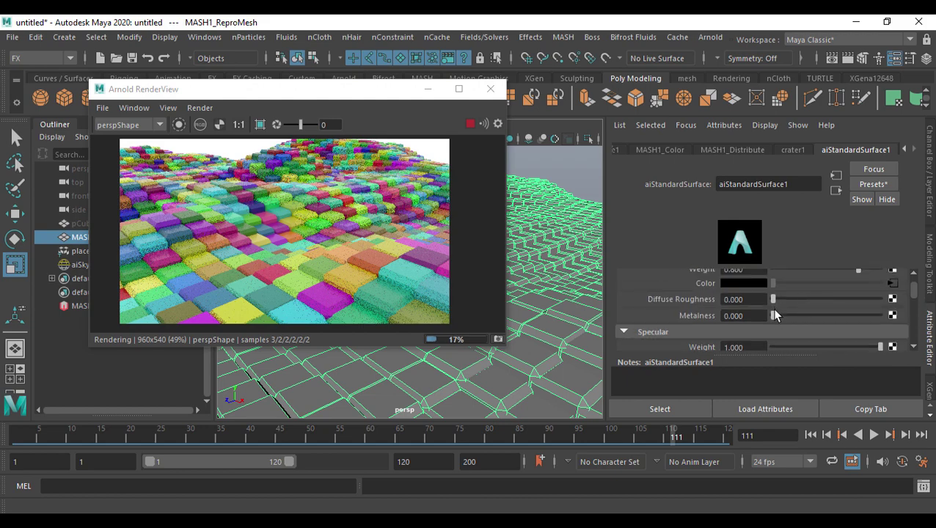
Step: Test aiStandardSurface1 Metalness at full, then set it back to 0
left_click_drag(775, 316, 880, 317)
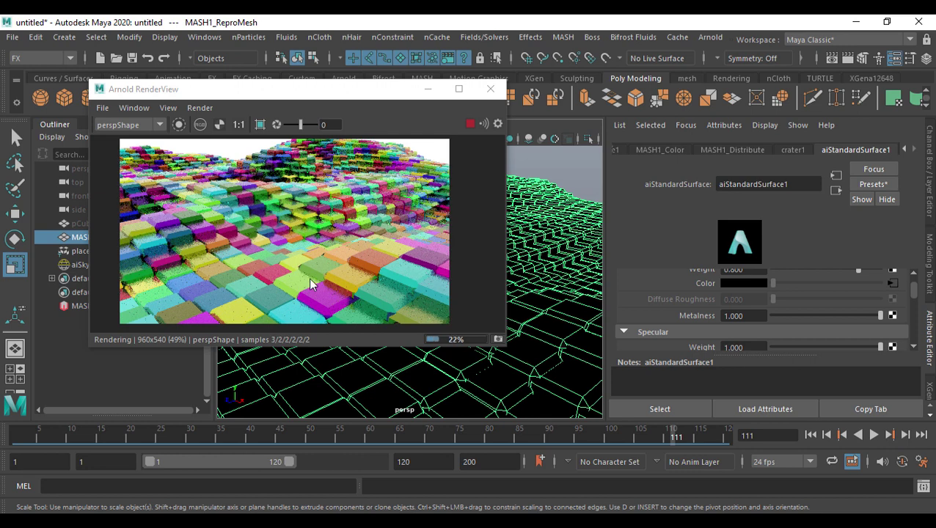
left_click_drag(551, 268, 554, 328, "alt")
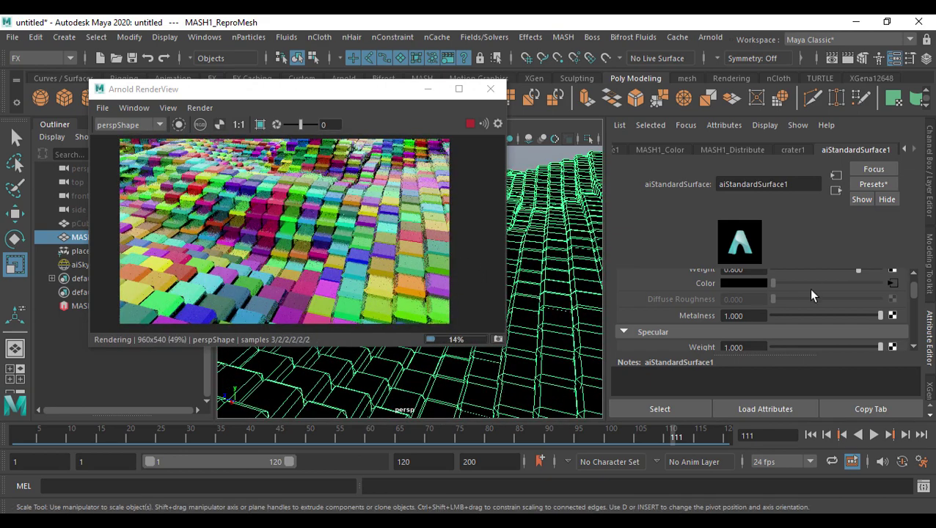
scroll(813, 304, "up", 2)
scroll(852, 324, "down", 2)
mouse_move(860, 320)
left_mouse_down()
mouse_move(772, 317)
mouse_move(811, 303)
mouse_move(884, 308)
left_mouse_up()
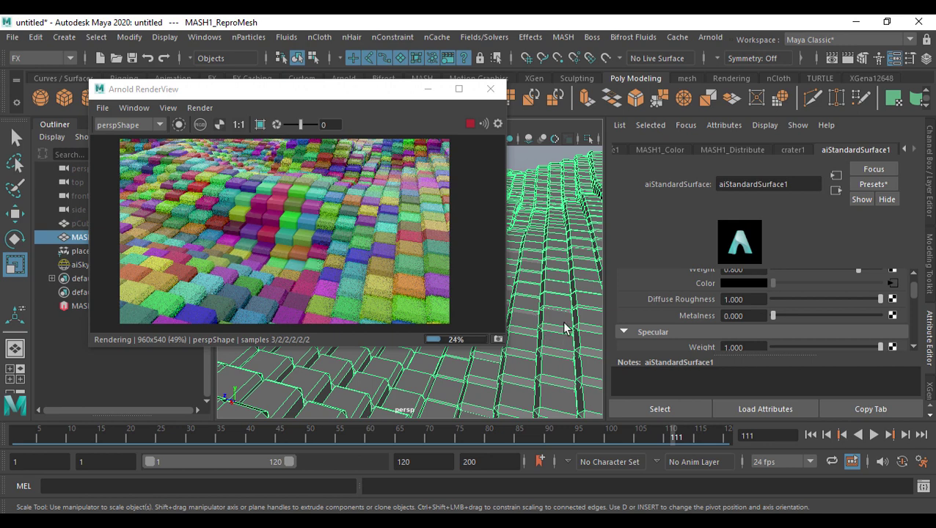
Step: Try Transmission Weight on the material, leaving it at 0 so cubes stay opaque
scroll(858, 306, "down", 2)
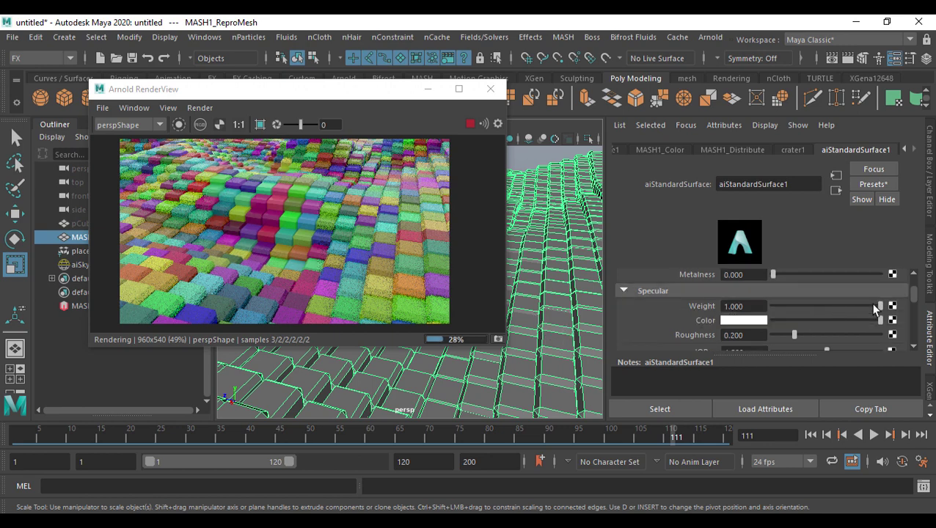
scroll(874, 310, "down", 2)
scroll(794, 331, "down", 4)
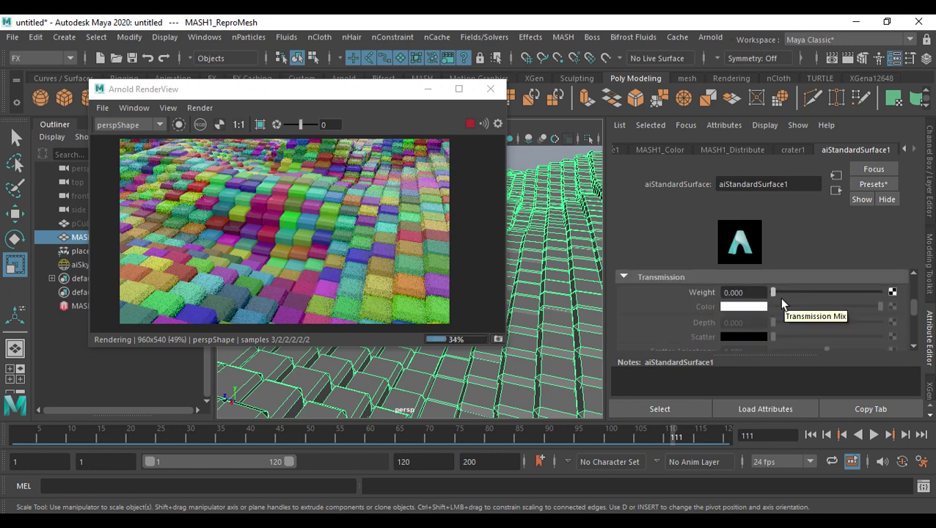
left_click_drag(784, 293, 755, 302)
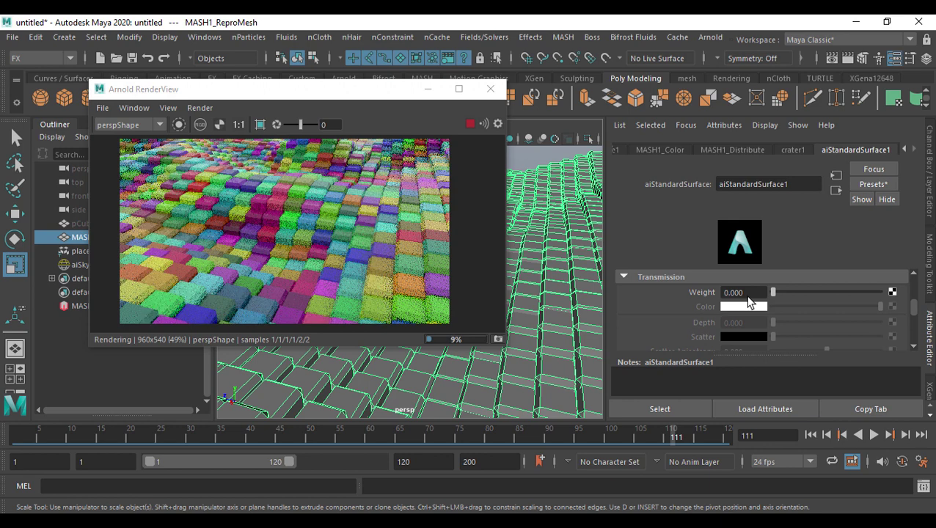
scroll(749, 298, "up", 6)
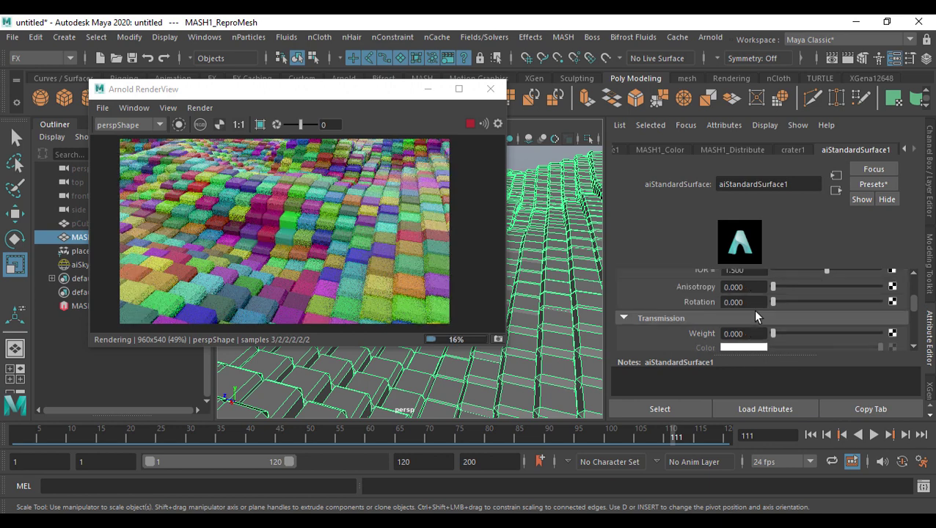